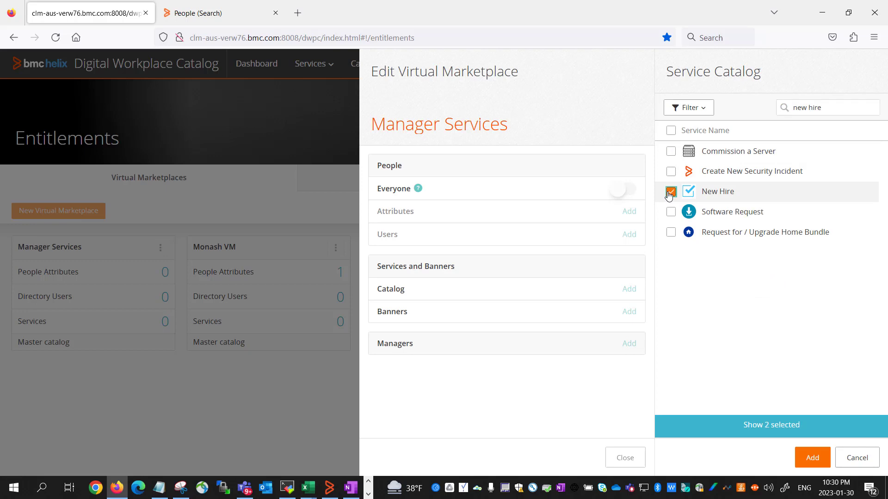
# Add Software Request with the other chosen services to Manager Services, then bring up People Attributes.
pyautogui.click(671, 212)
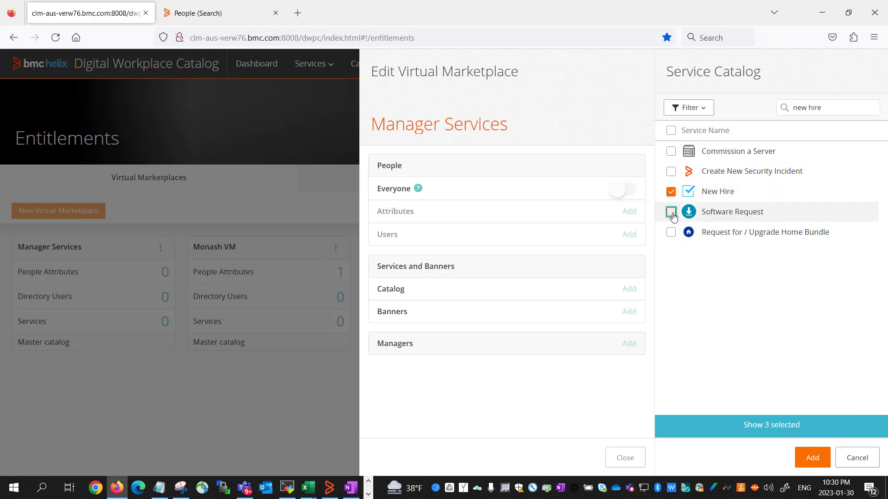
pyautogui.click(813, 458)
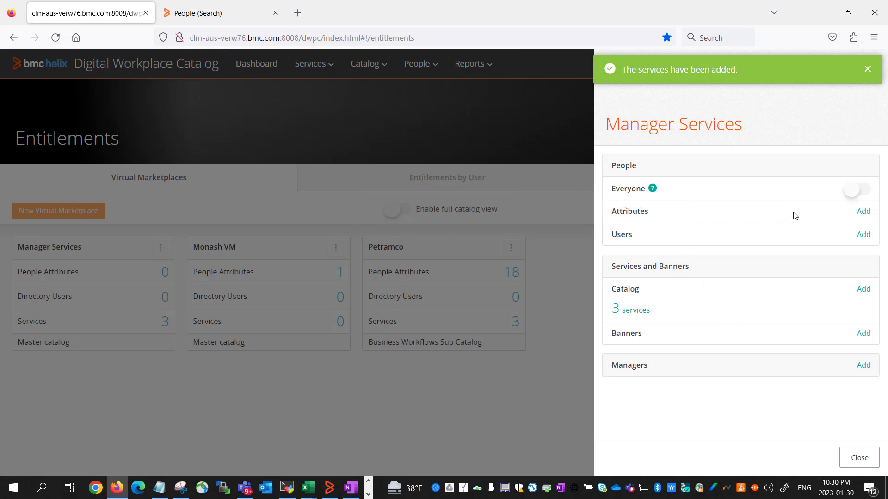
pyautogui.click(863, 211)
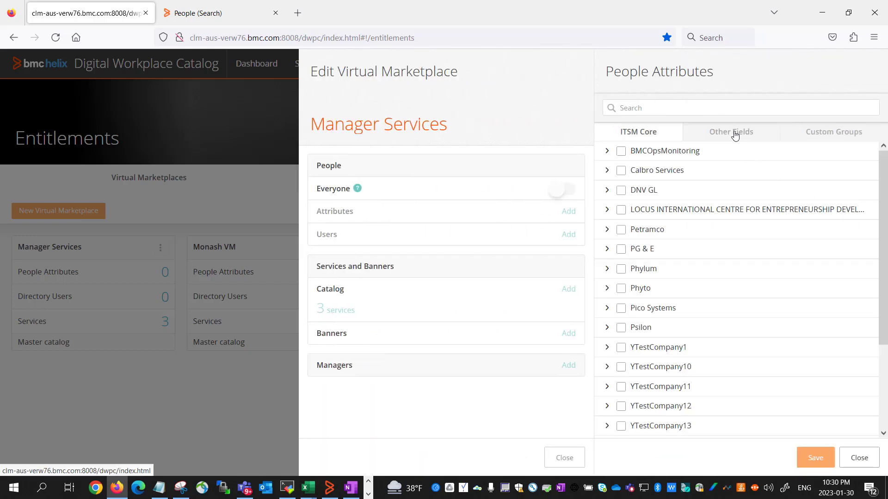
# Review the Other Fields people attributes, then switch to the People search form tab.
pyautogui.click(735, 135)
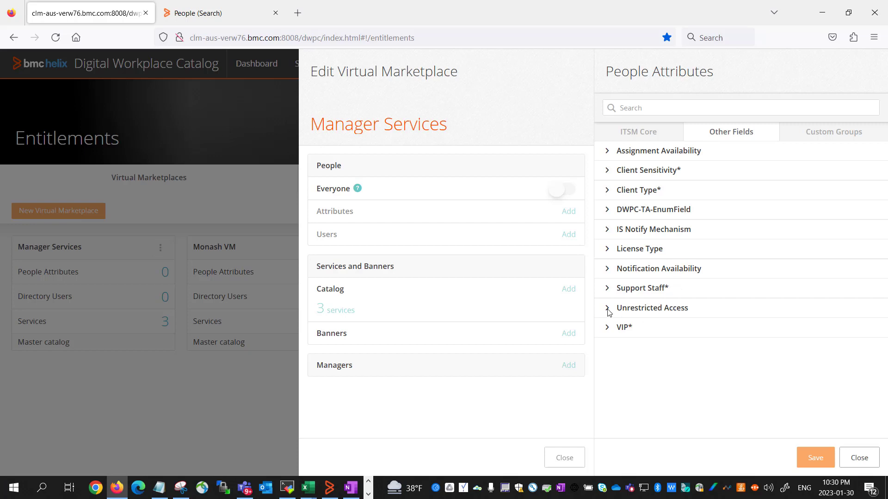
pyautogui.click(233, 18)
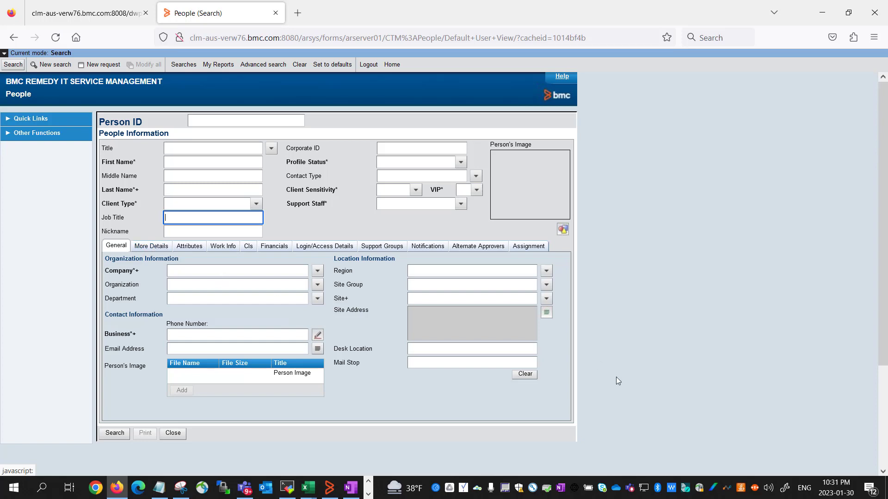
# In Remedy Developer Studio, open the CTM:People form from the forms list.
pyautogui.click(331, 489)
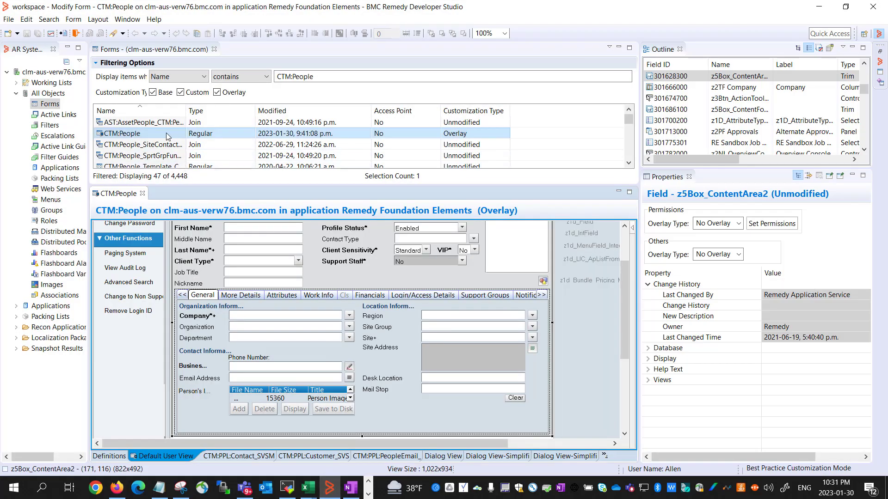
pyautogui.click(165, 132)
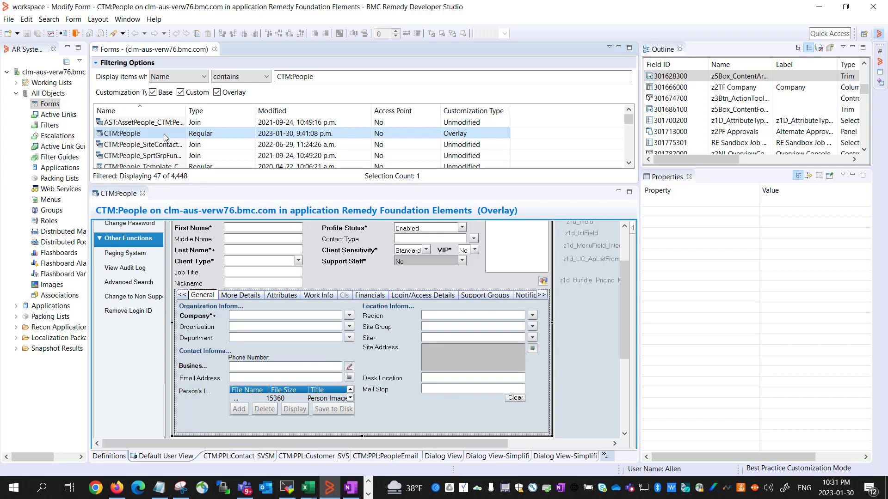
# Add the Manager Roles field to the CTM:People view via Add/Remove Fields In View.
pyautogui.click(320, 270)
pyautogui.click(73, 19)
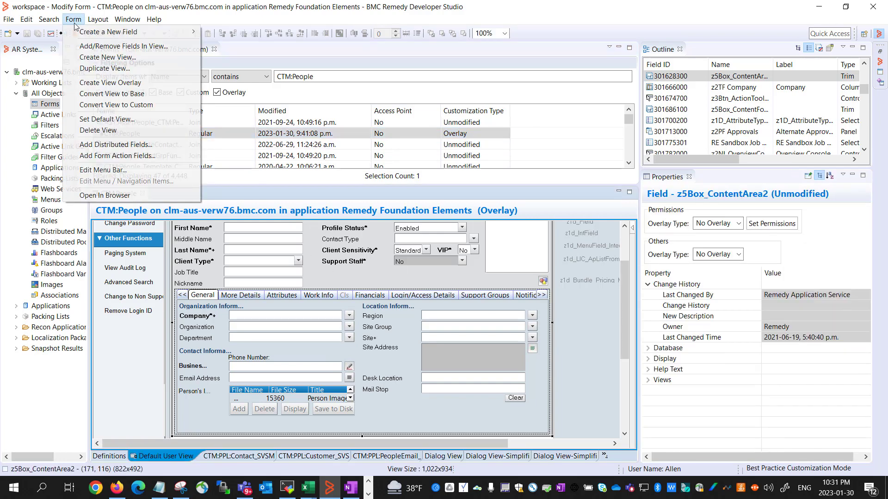
pyautogui.click(82, 46)
pyautogui.click(344, 228)
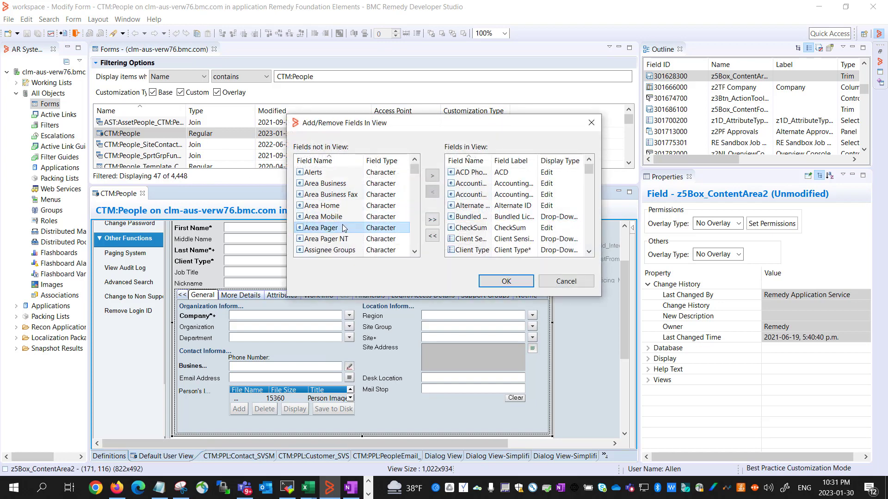
pyautogui.press('m')
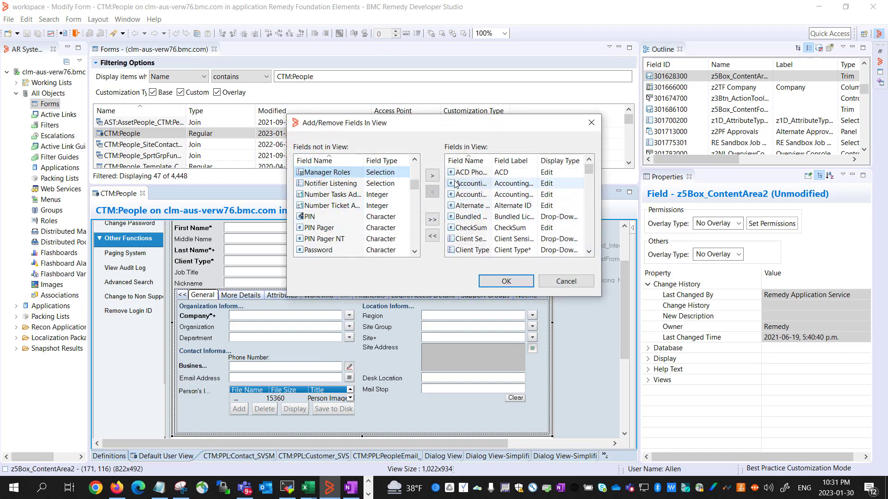
pyautogui.click(432, 175)
pyautogui.click(496, 282)
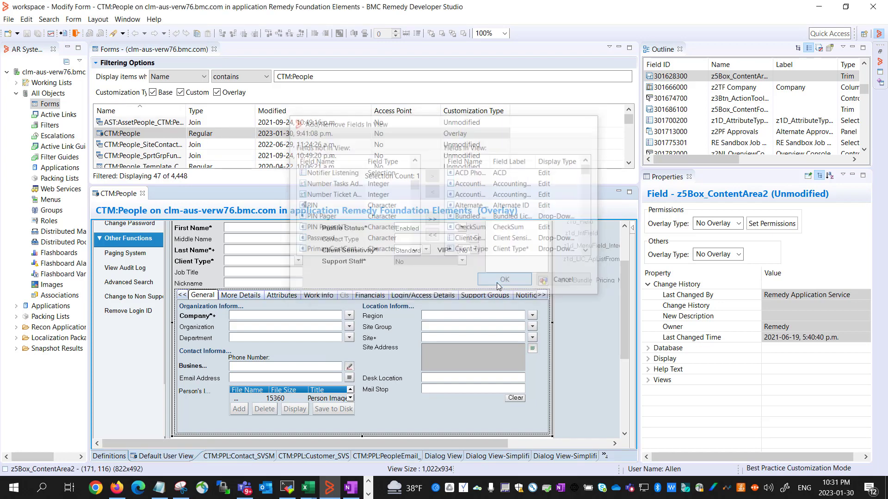
# Place the Manager Roles field on the form beside Support Staff.
pyautogui.scroll(-3, 144, 417)
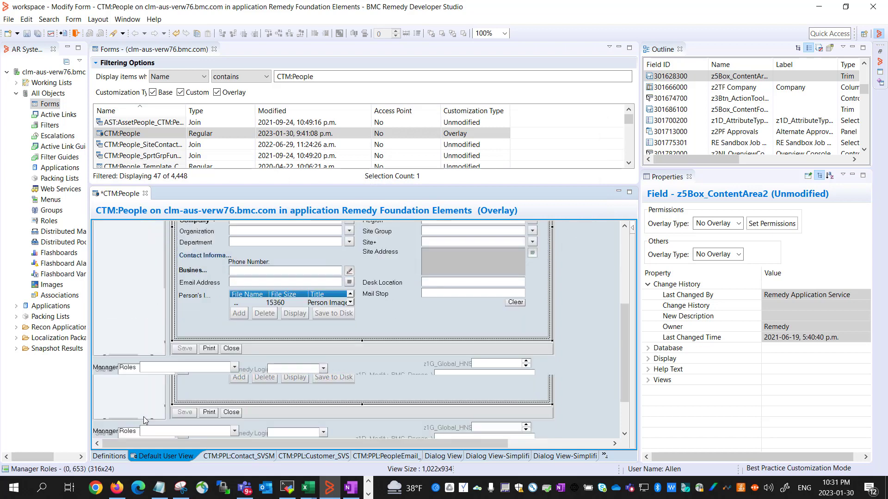
pyautogui.moveTo(104, 367); pyautogui.dragTo(373, 312)
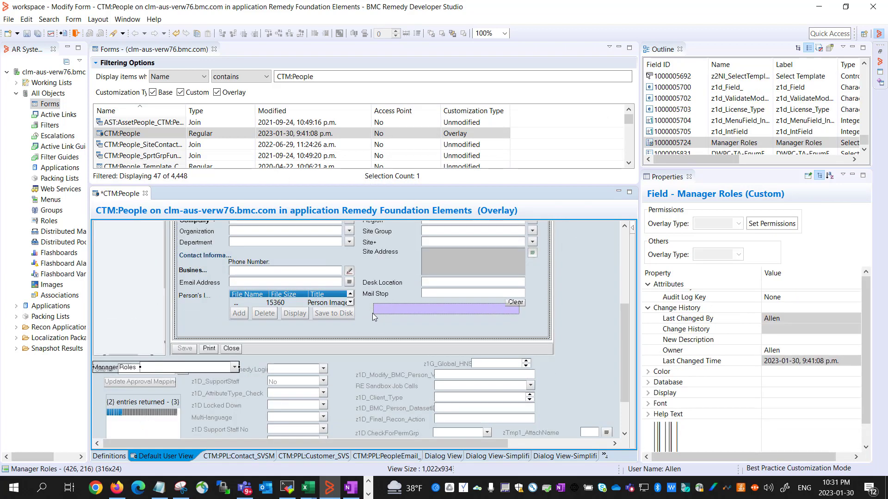
pyautogui.click(329, 328)
pyautogui.scroll(2, 330, 328)
pyautogui.moveTo(384, 373); pyautogui.dragTo(331, 247)
pyautogui.click(331, 247)
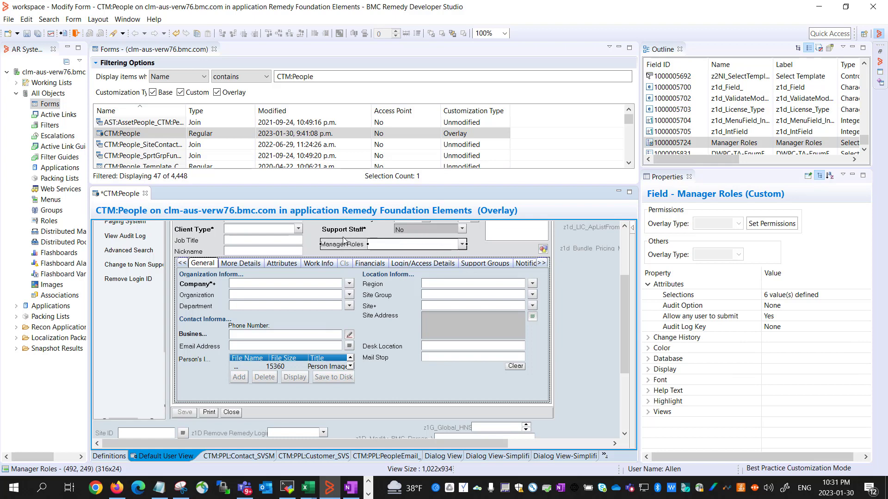
pyautogui.click(348, 246)
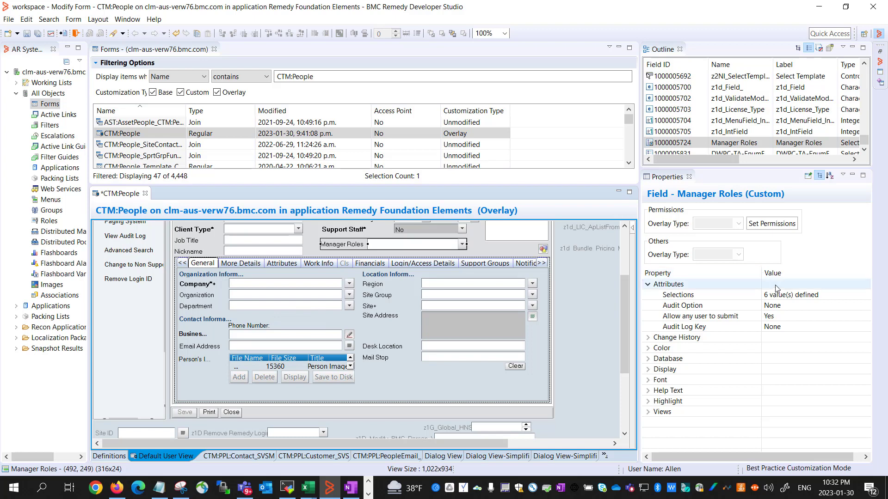
# Save the CTM:People form and flush the mid-tier cache from Cache Settings.
pyautogui.click(27, 34)
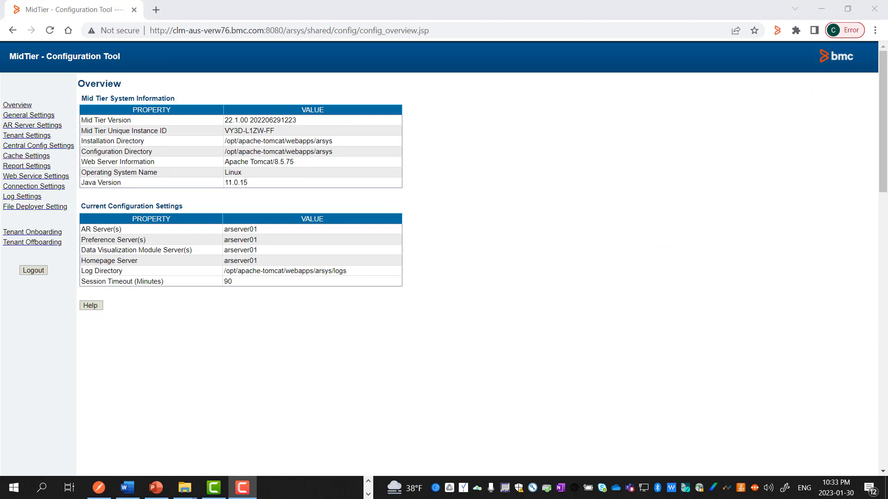
pyautogui.click(47, 157)
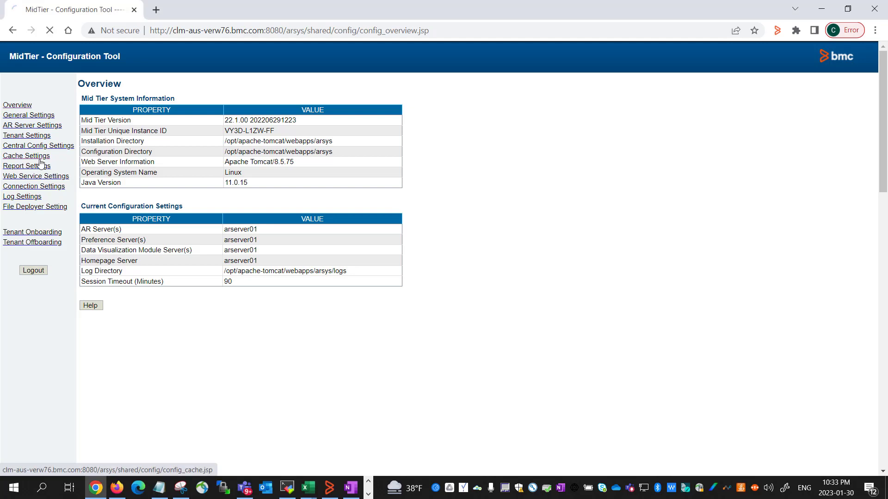
pyautogui.click(257, 164)
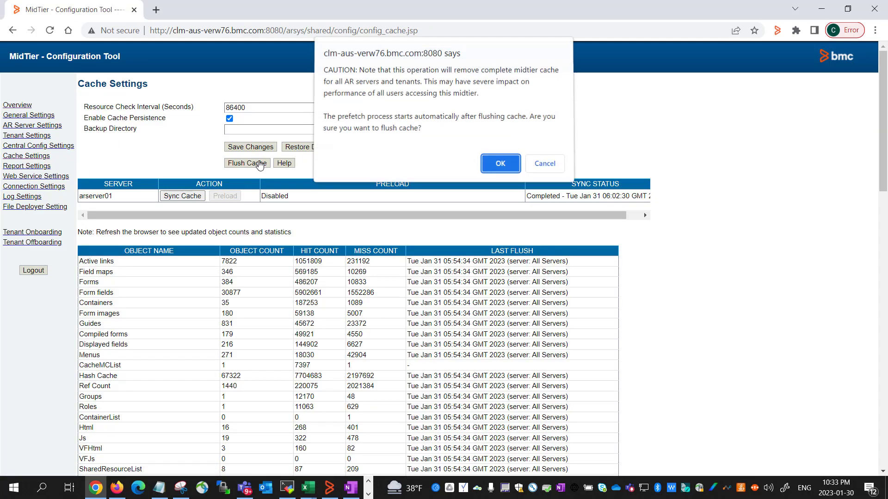
pyautogui.click(501, 167)
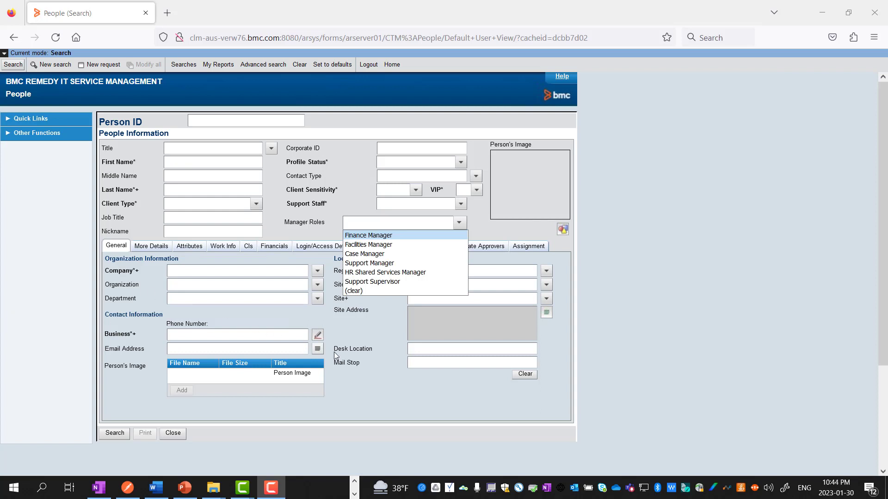
# Check the Manager Roles choices, then search the People form by the support person's Login ID.
pyautogui.click(353, 333)
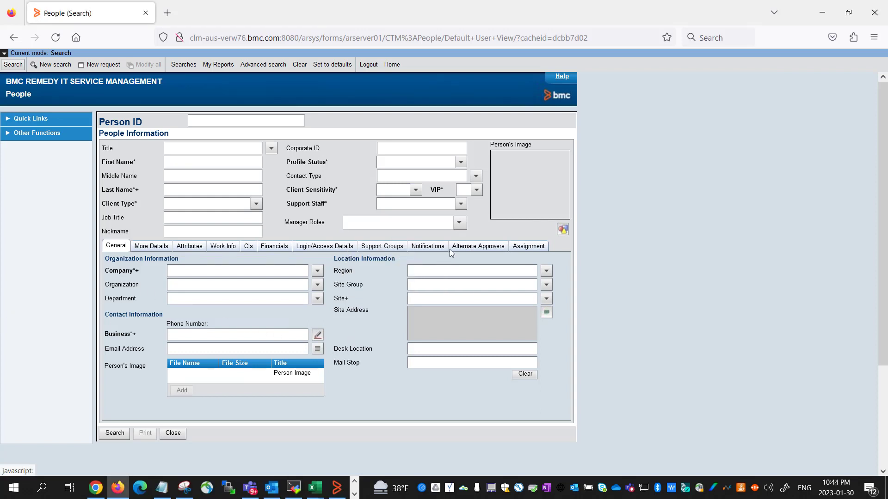
pyautogui.click(459, 224)
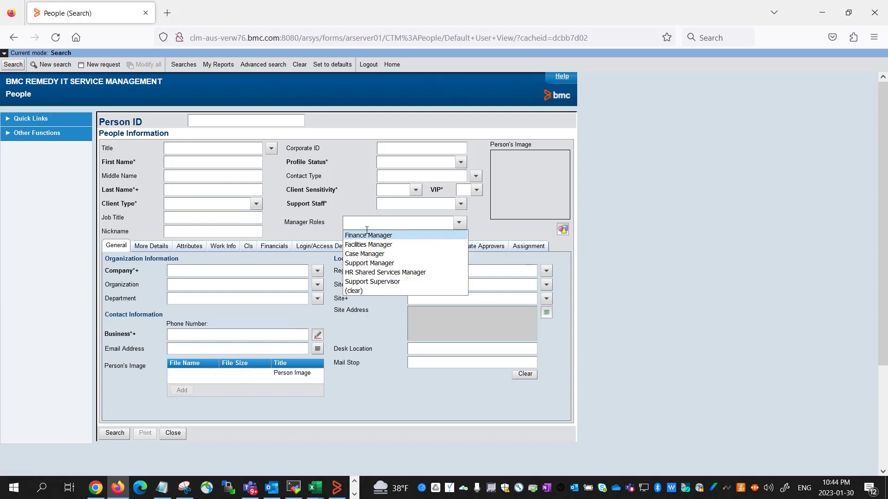
pyautogui.click(303, 224)
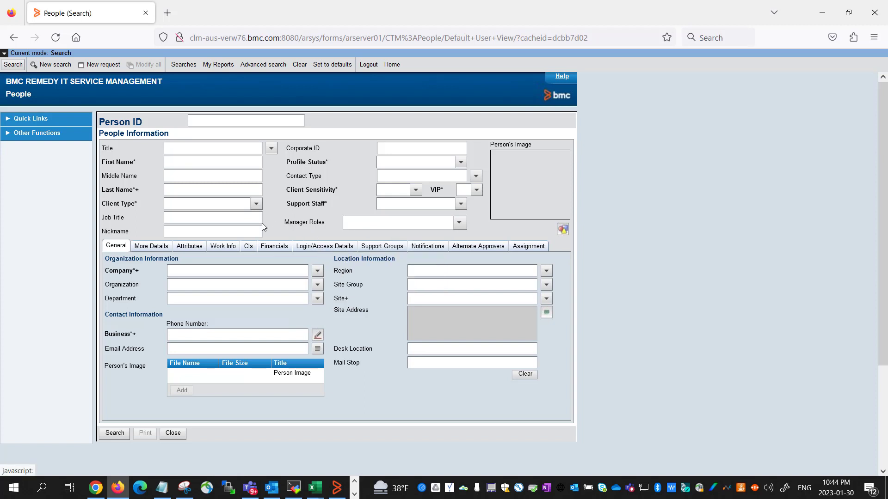
pyautogui.click(323, 246)
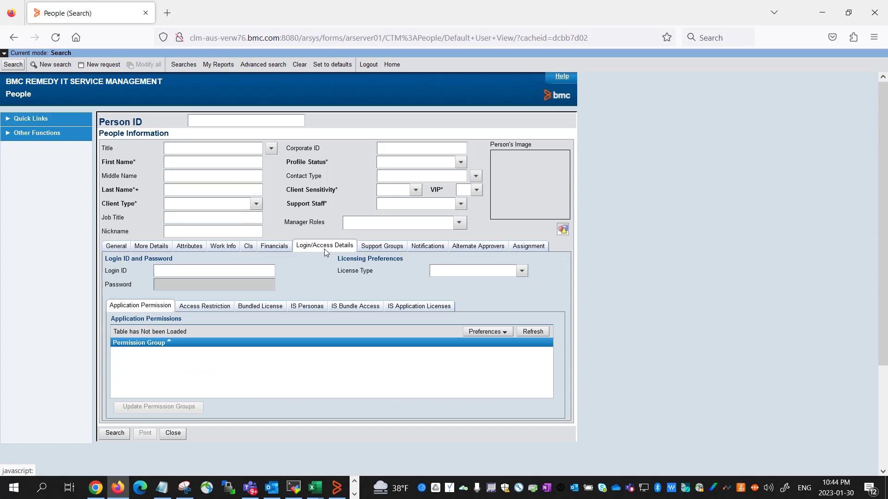
pyautogui.click(258, 270)
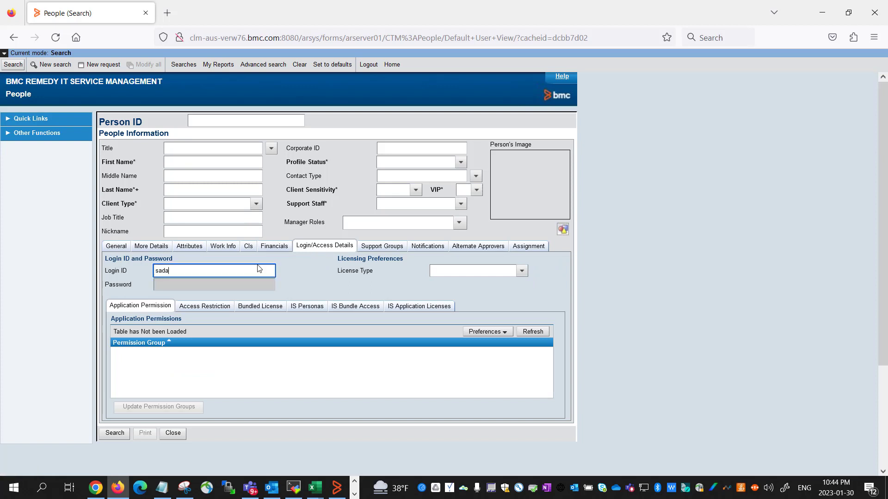
pyautogui.click(12, 64)
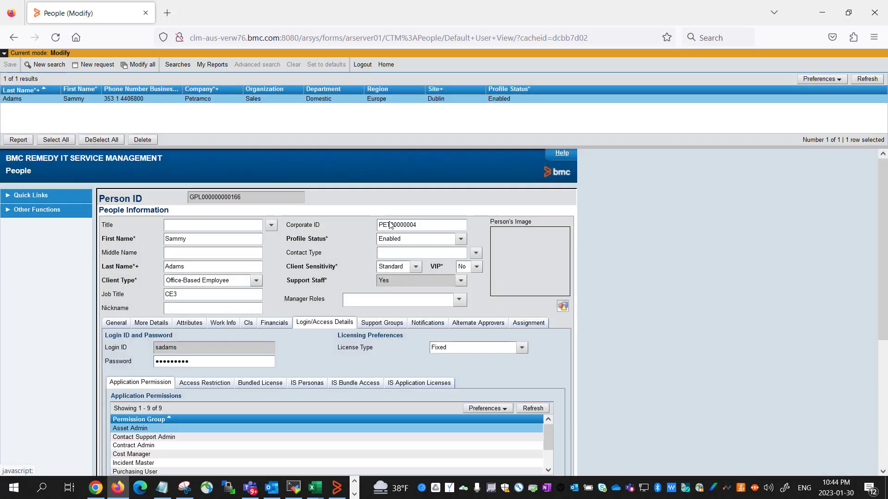
# Set Manager Roles to Support Manager and save the person's record.
pyautogui.click(459, 299)
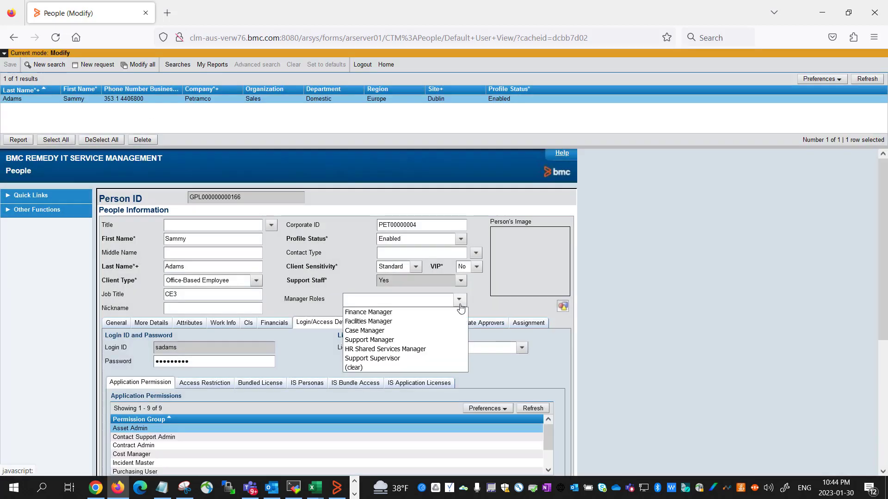
pyautogui.click(435, 340)
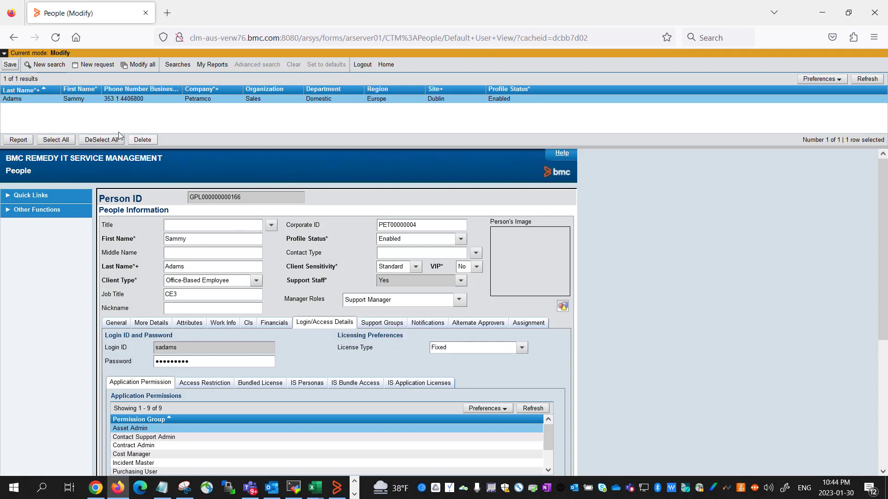
pyautogui.click(10, 64)
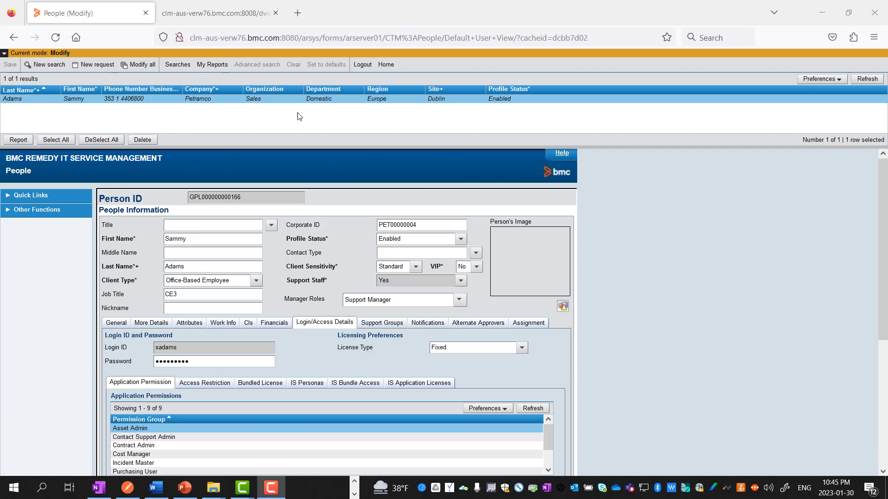
# Open Manager Services for editing and expand Manager Roles under Other Fields attributes.
pyautogui.click(229, 16)
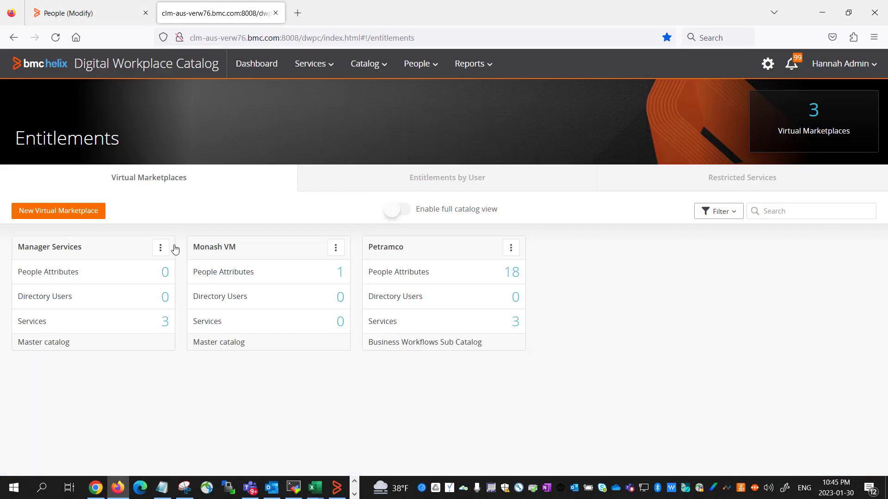
pyautogui.click(160, 250)
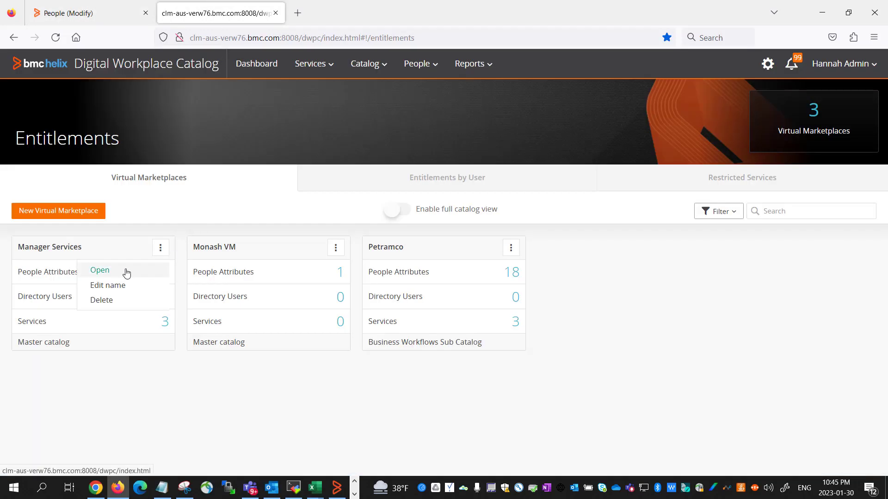
pyautogui.click(124, 272)
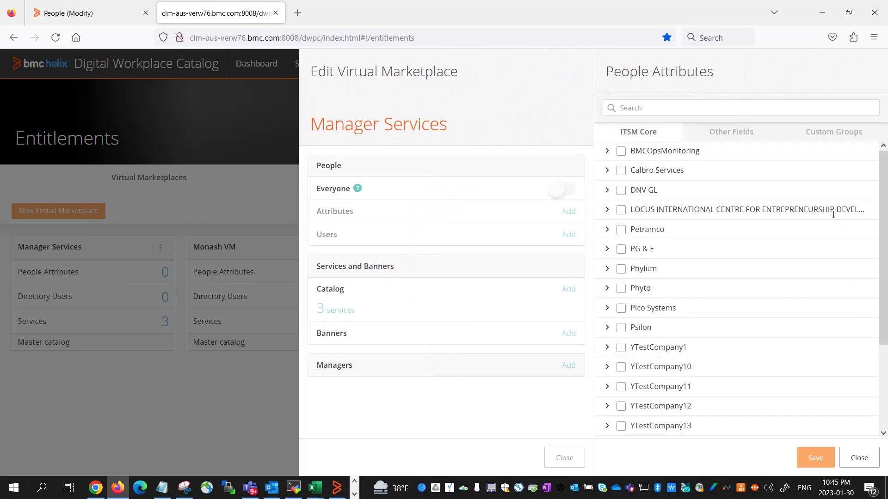
pyautogui.click(734, 133)
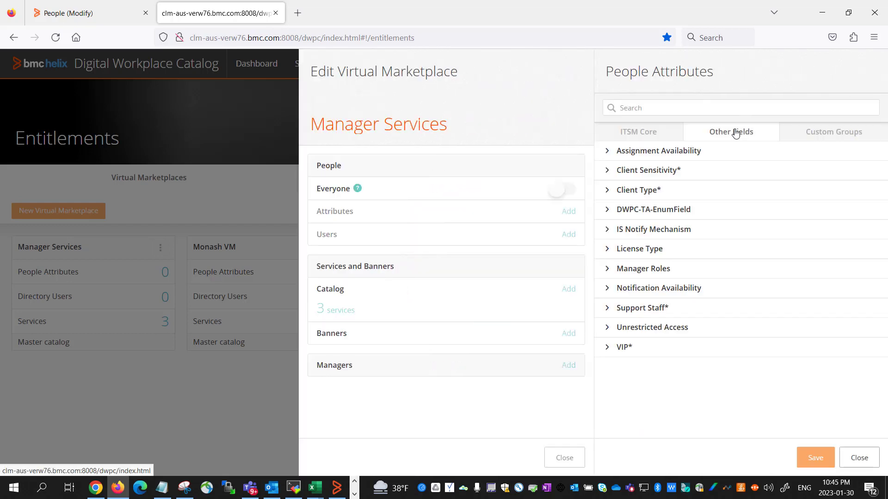
pyautogui.click(611, 270)
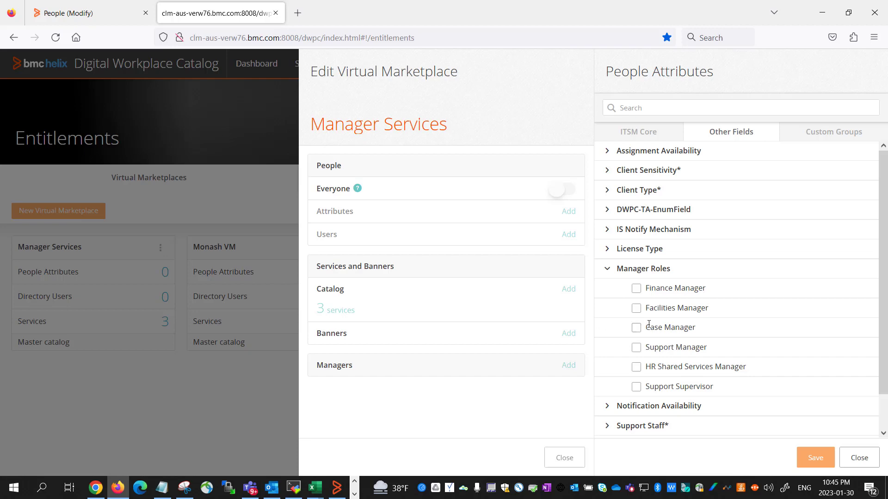
# Tick Finance, Facilities, Case, Support, HR Shared Services Manager and Support Supervisor, then save.
pyautogui.click(636, 288)
pyautogui.click(636, 308)
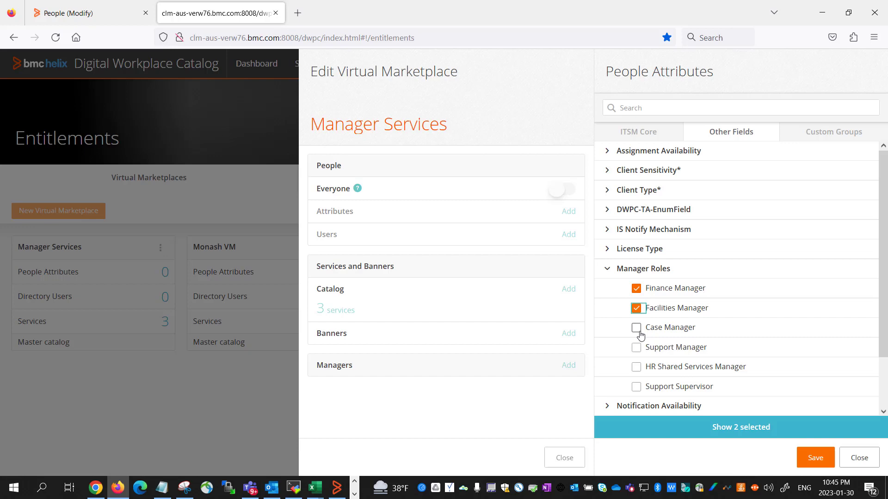
pyautogui.click(638, 328)
pyautogui.click(636, 348)
pyautogui.click(636, 367)
pyautogui.click(636, 387)
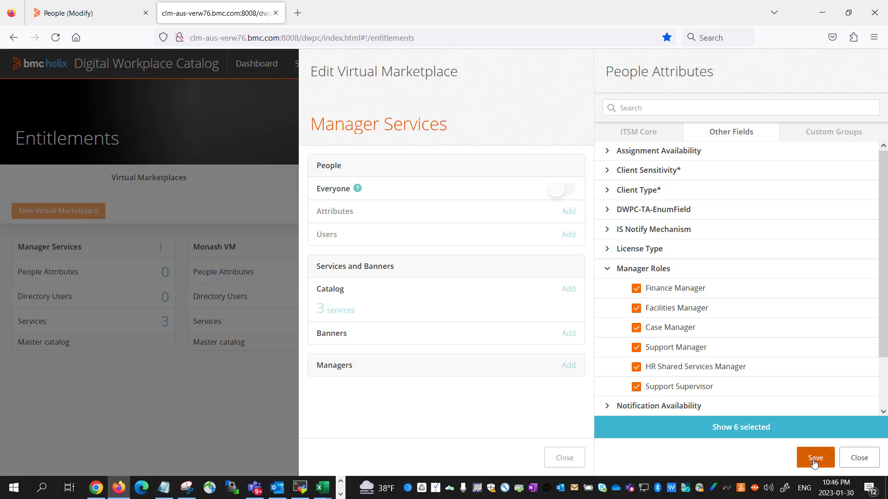
pyautogui.click(814, 459)
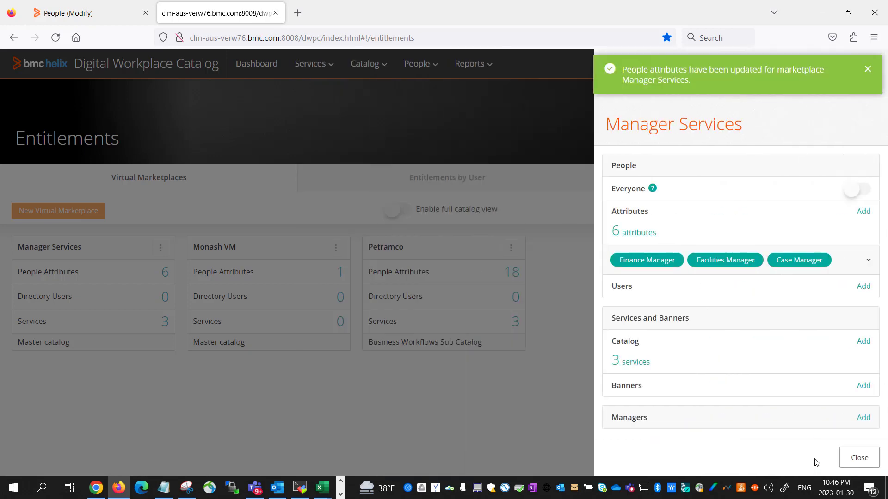
# Review the three services in Manager Services, then close the list with Cancel.
pyautogui.click(640, 364)
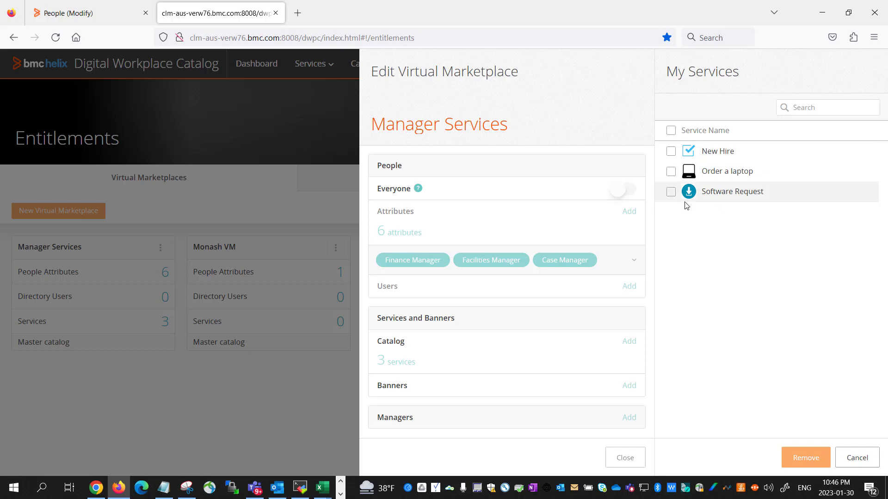
pyautogui.click(856, 458)
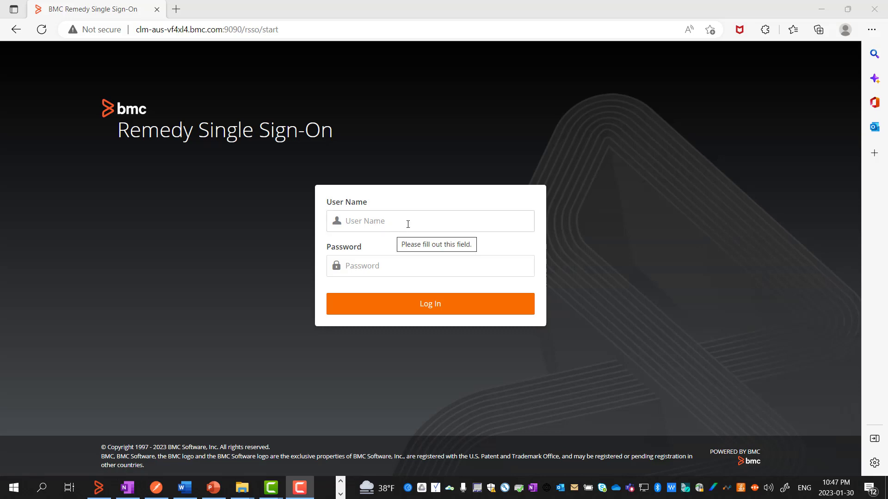
# Sign in through Remedy SSO with the Support Manager user's credentials, then open Catalog.
pyautogui.click(399, 224)
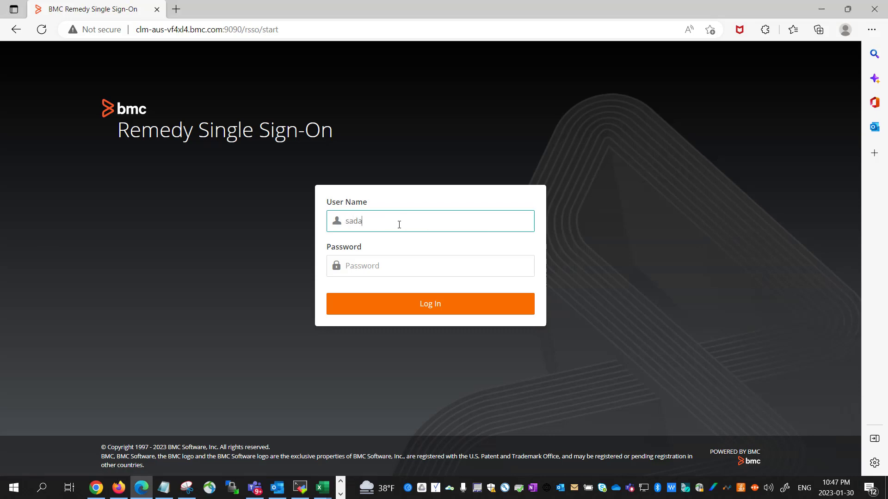
pyautogui.moveTo(399, 224); pyautogui.dragTo(267, 226)
pyautogui.click(407, 267)
pyautogui.write('••••••')
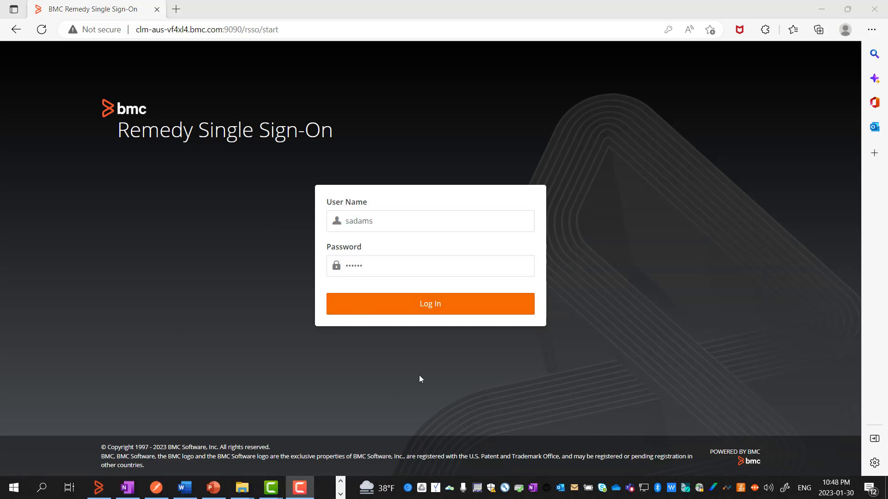
pyautogui.click(457, 308)
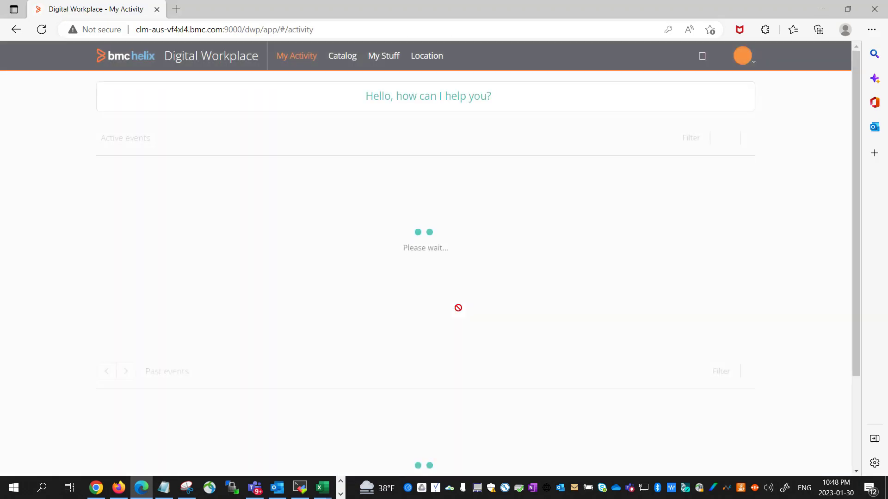
pyautogui.click(345, 57)
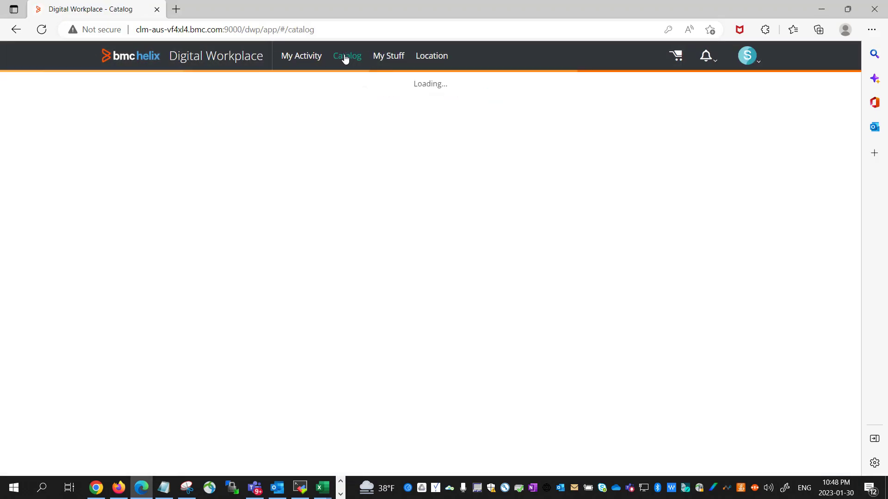
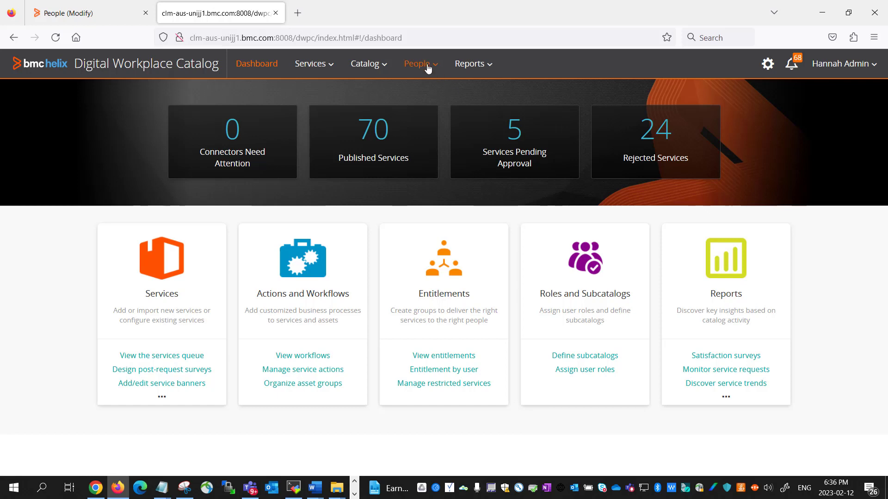
# From People > User Roles, search the Add User Role directory for the user's full name, then return to the Remedy People record.
pyautogui.click(423, 65)
pyautogui.click(439, 118)
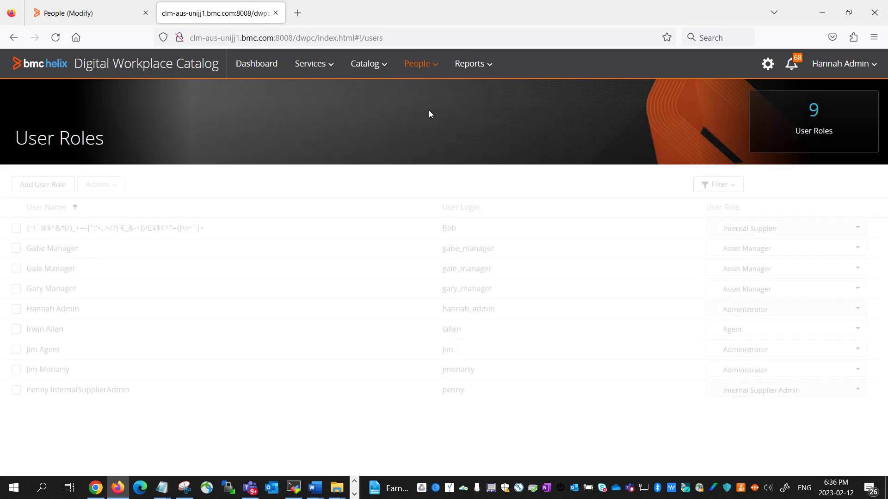
pyautogui.click(54, 185)
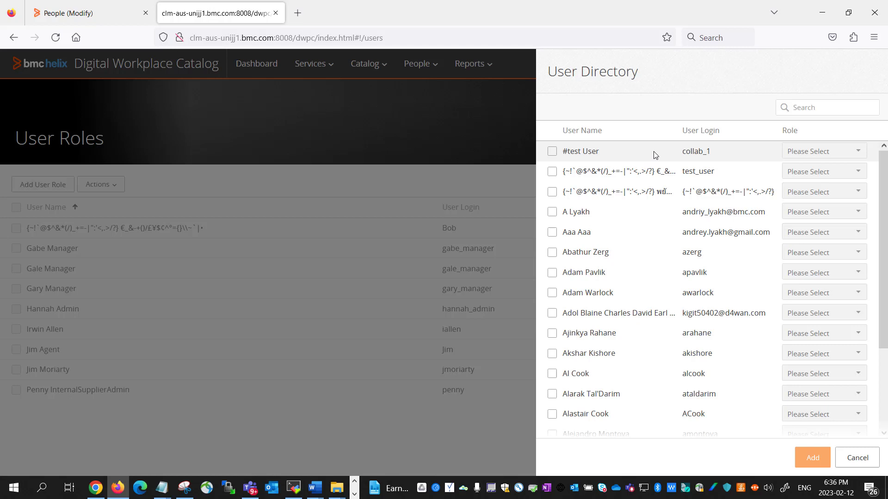
pyautogui.click(814, 108)
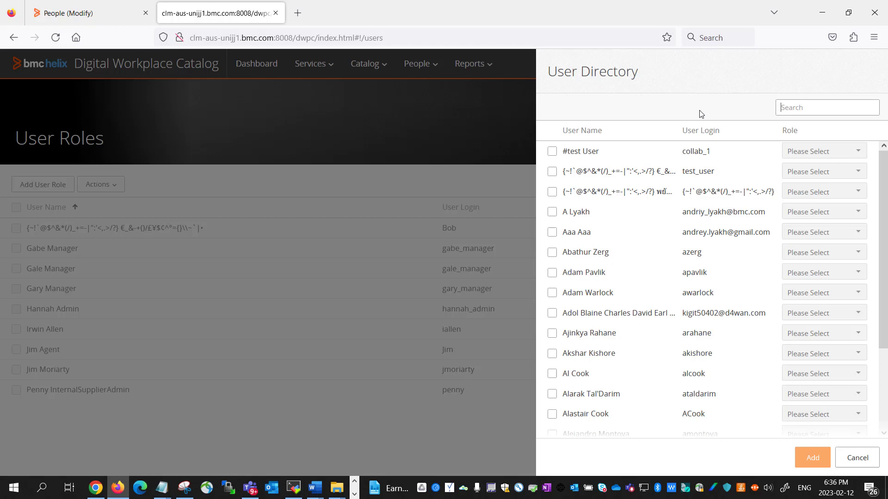
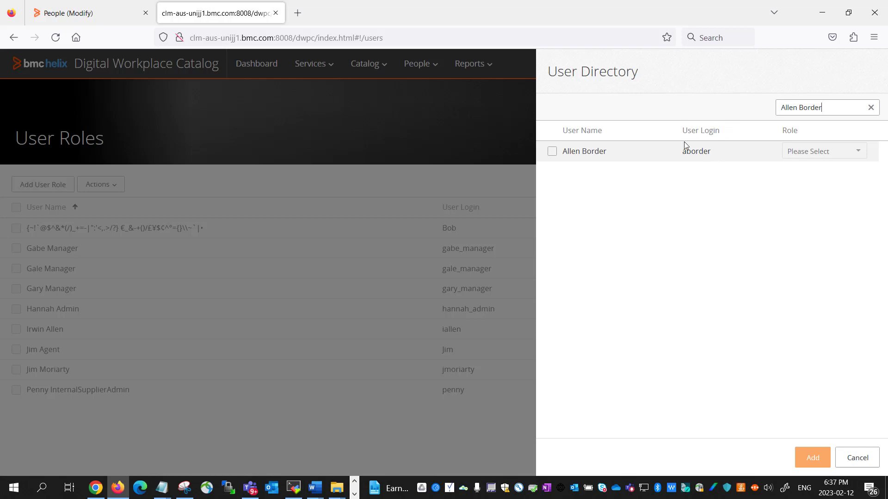
pyautogui.click(83, 13)
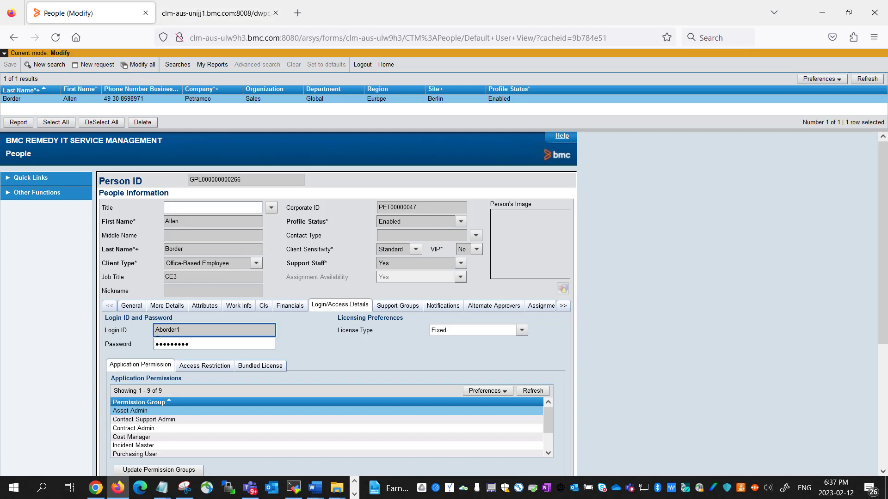
# Check that the Login ID on Login/Access Details shows the new value, then go back to the catalog tab.
pyautogui.moveTo(192, 331); pyautogui.dragTo(141, 331)
pyautogui.click(230, 18)
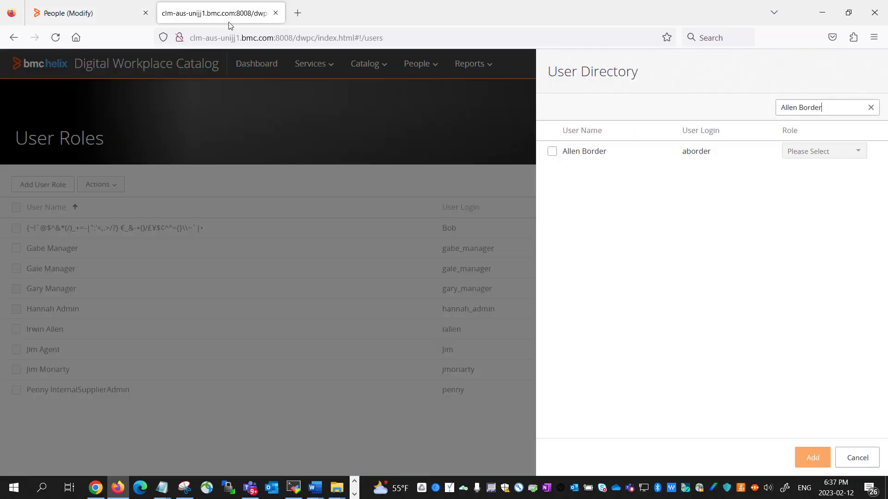
# Close the user directory and open Services > Entitlements on the Entitlements by User view.
pyautogui.click(273, 126)
pyautogui.click(314, 63)
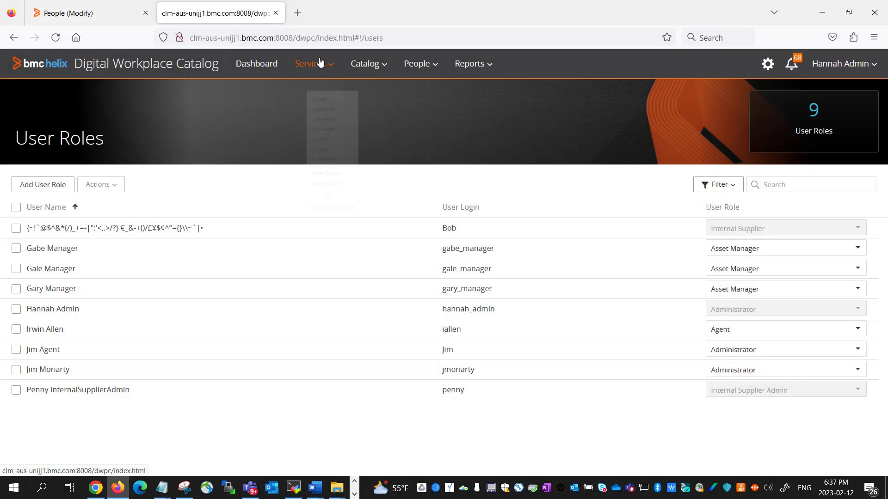
pyautogui.click(326, 148)
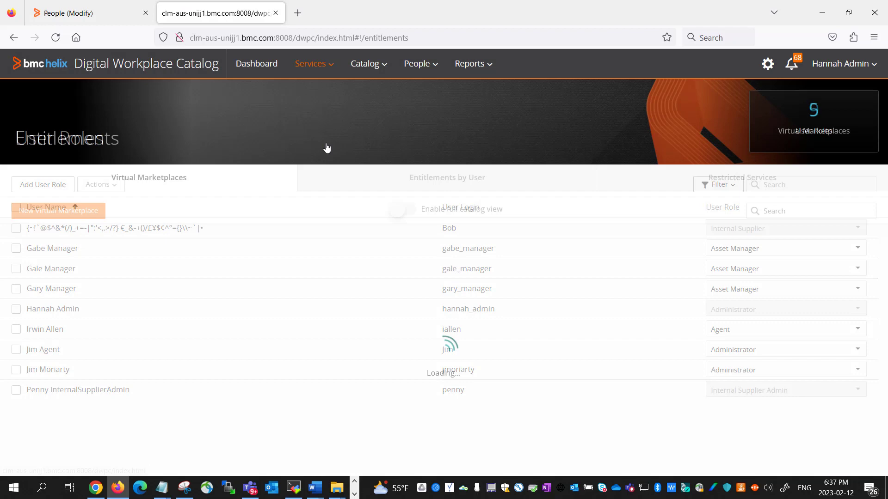
pyautogui.click(417, 180)
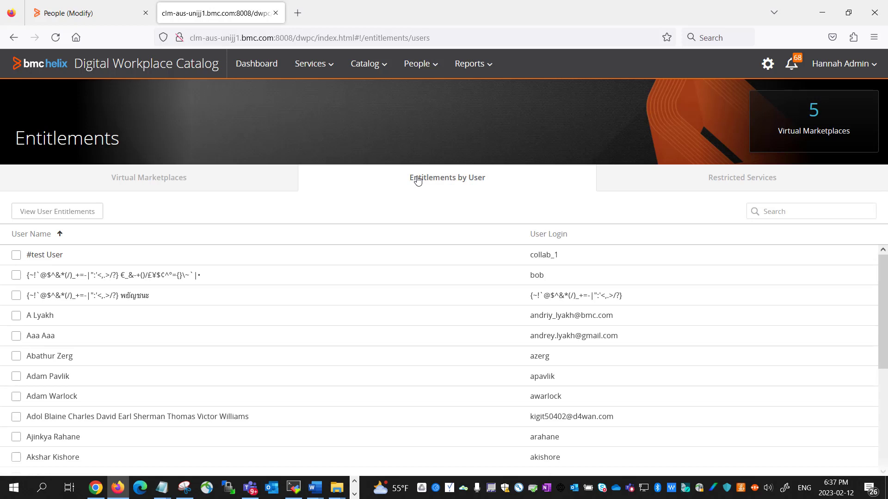
# Search for the user by full name, select the row, and view their entitled services.
pyautogui.click(789, 217)
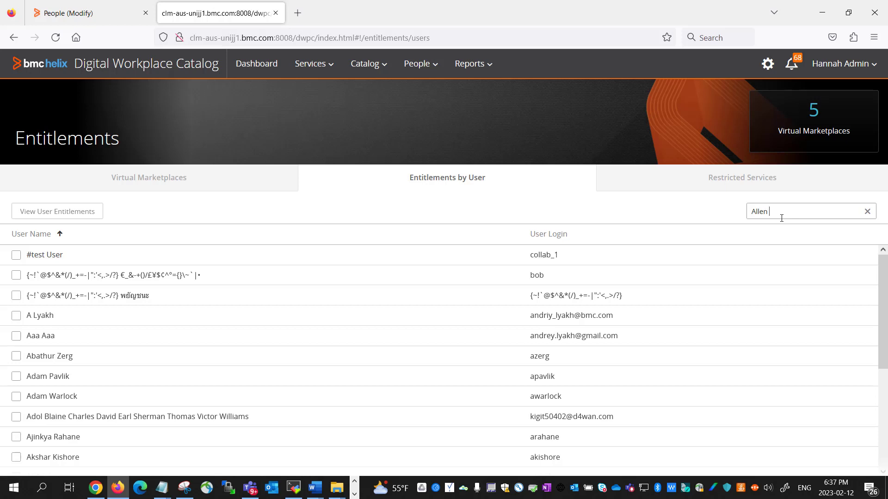
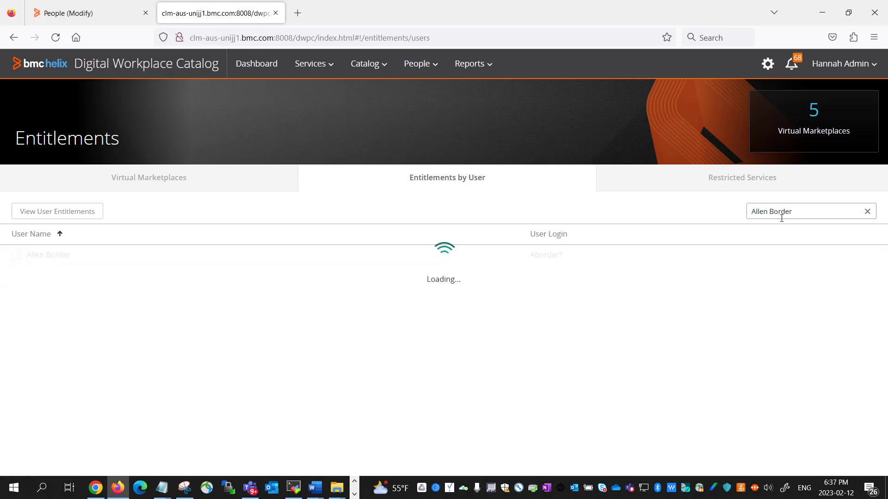
pyautogui.click(44, 259)
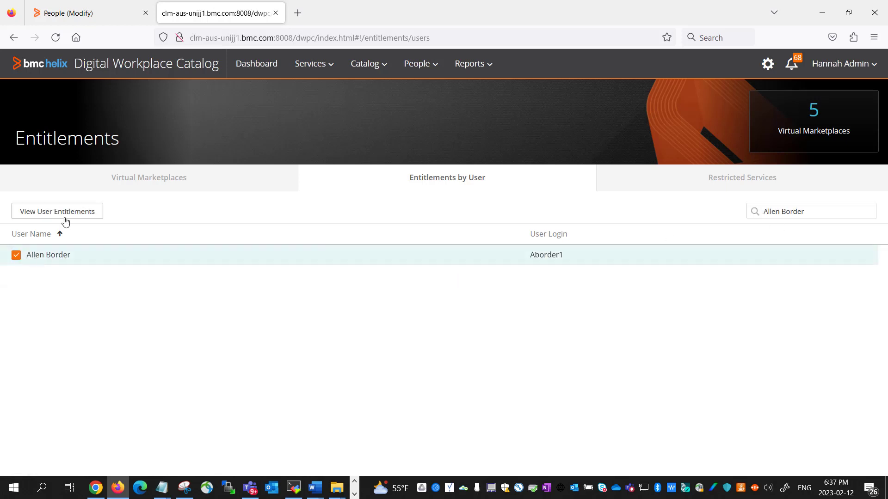
pyautogui.click(67, 215)
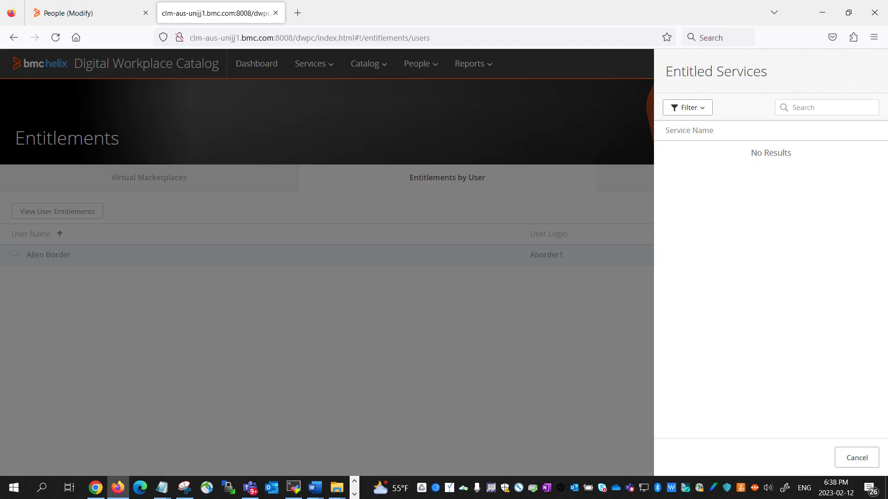
# Duplicate the catalog tab and load innovationstudio/index.html in it.
pyautogui.rightClick(228, 11)
pyautogui.click(281, 93)
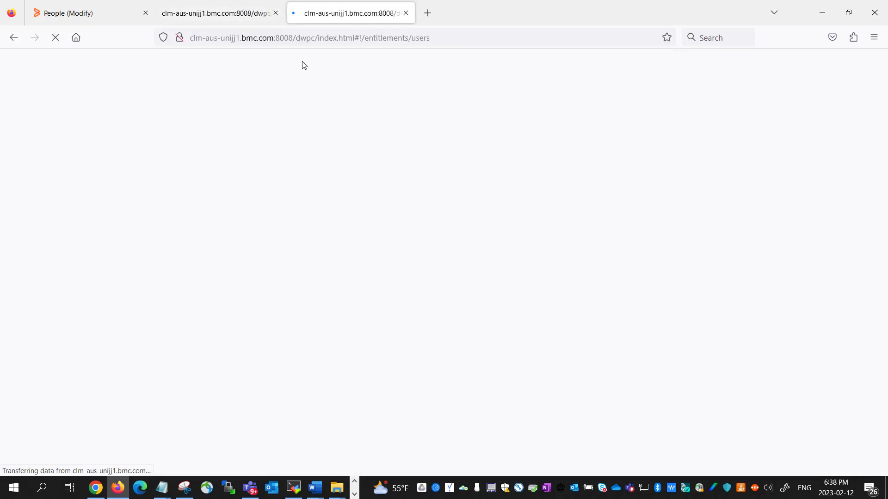
pyautogui.moveTo(296, 38); pyautogui.dragTo(504, 40)
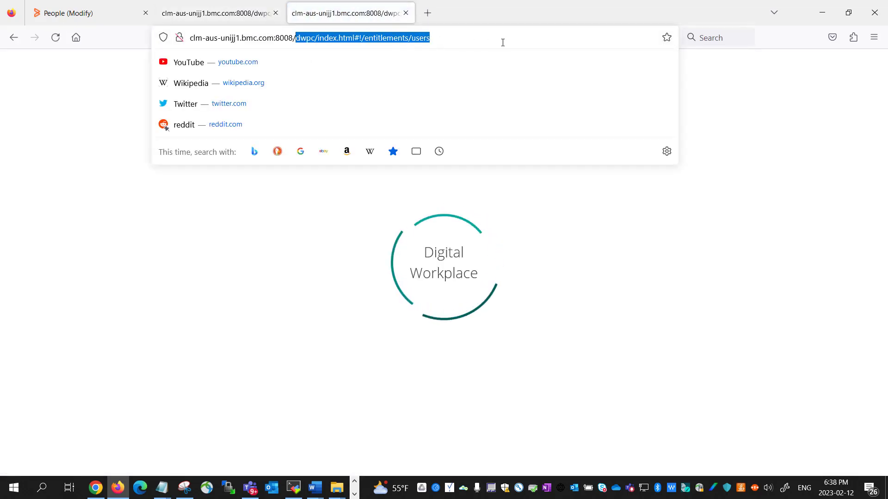
pyautogui.write('inn')
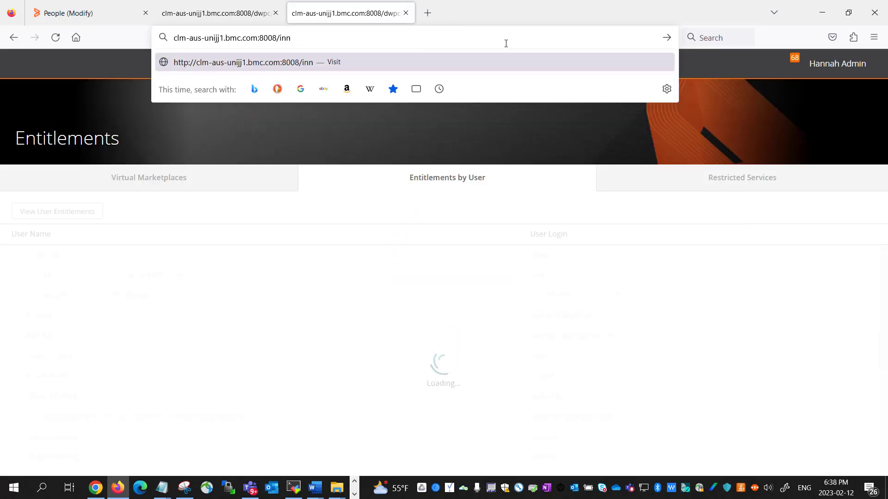
pyautogui.write('ovationstudio')
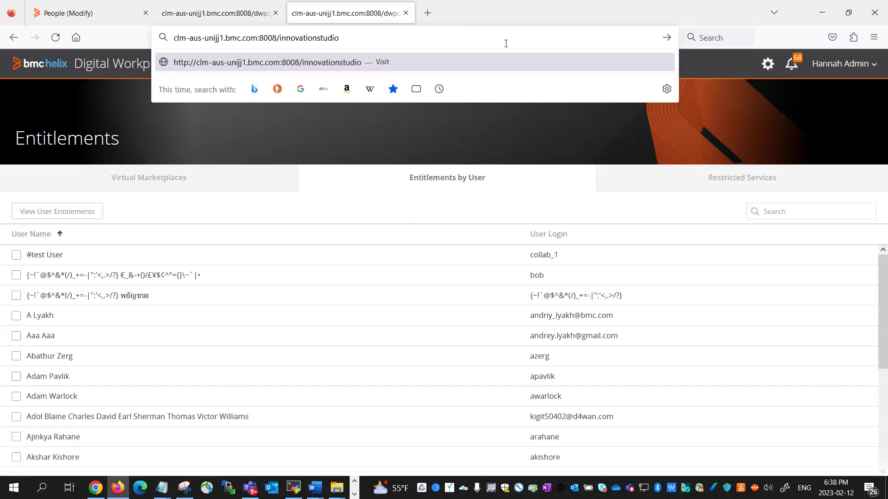
pyautogui.write('/i')
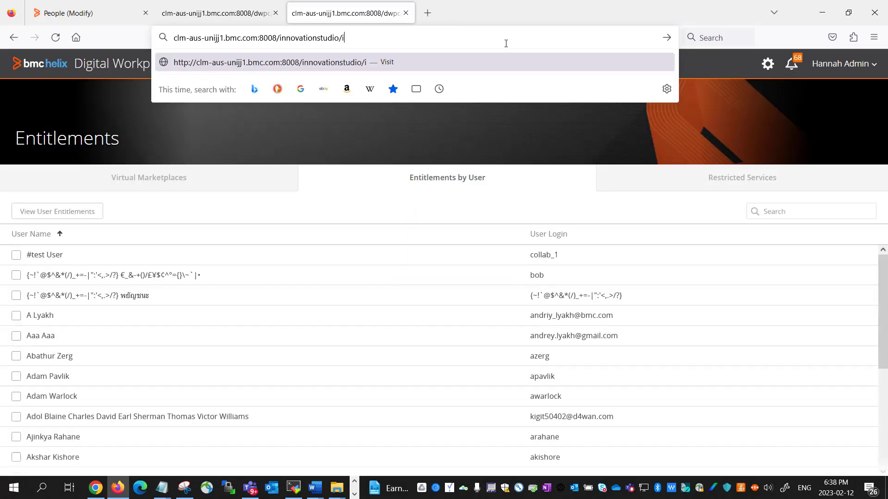
pyautogui.write('ndex.html')
pyautogui.press('Return')
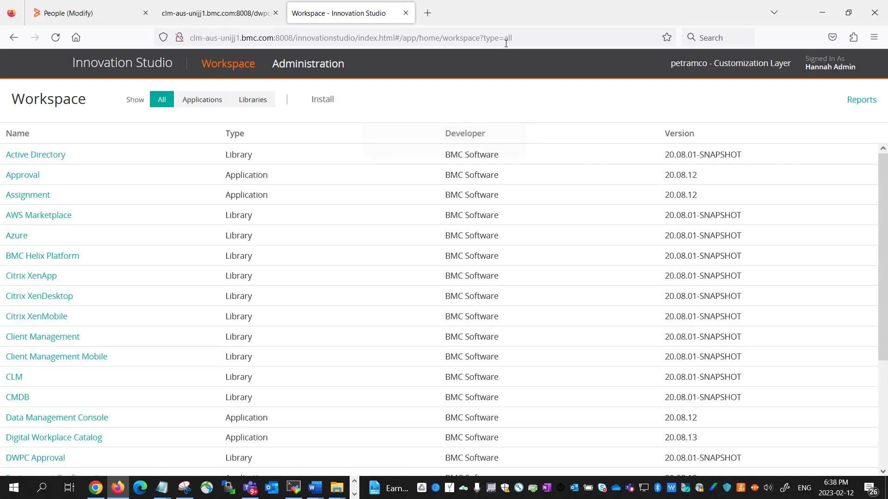
# Open Administration > Foundation Data > Manage People and search for the user's full name.
pyautogui.click(300, 65)
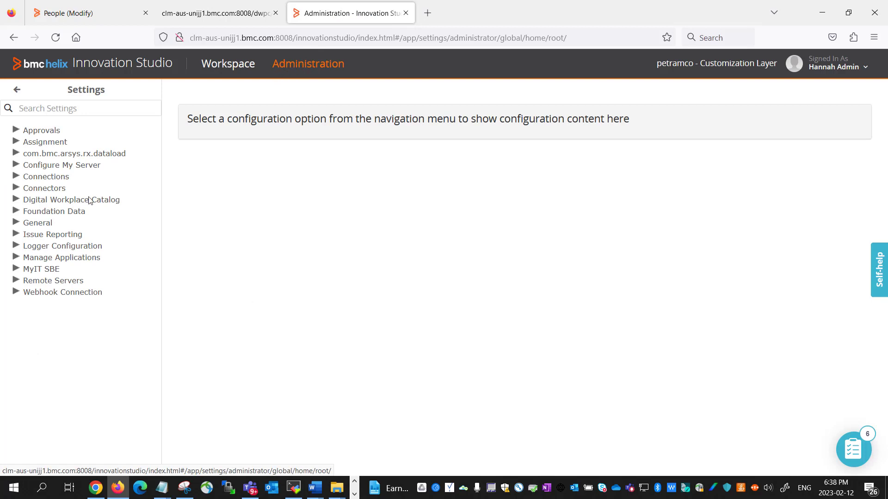
pyautogui.click(18, 213)
pyautogui.click(54, 304)
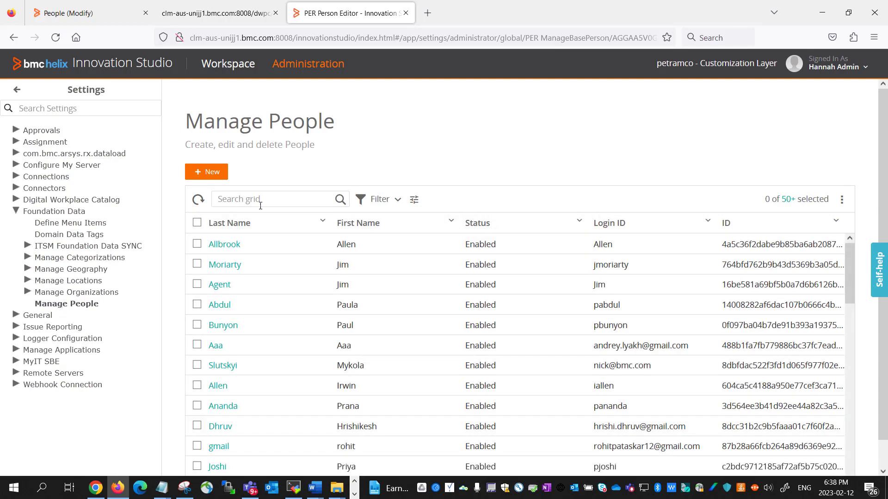
pyautogui.click(260, 200)
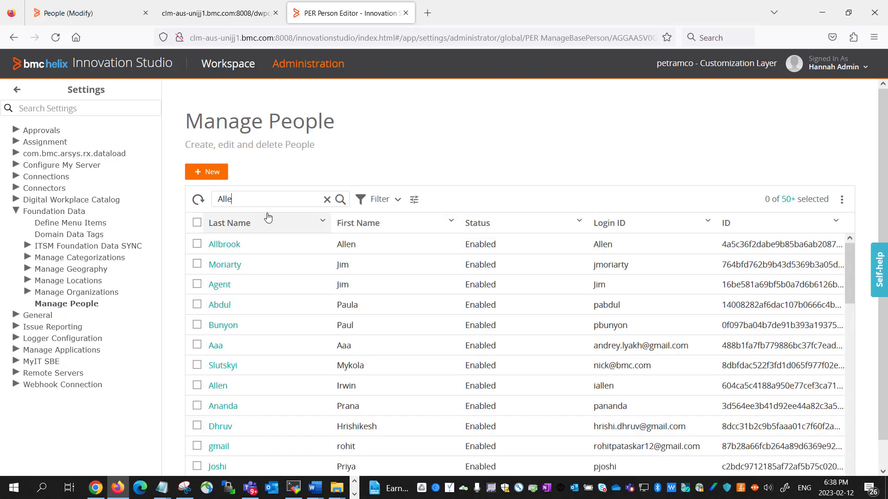
pyautogui.press('Return')
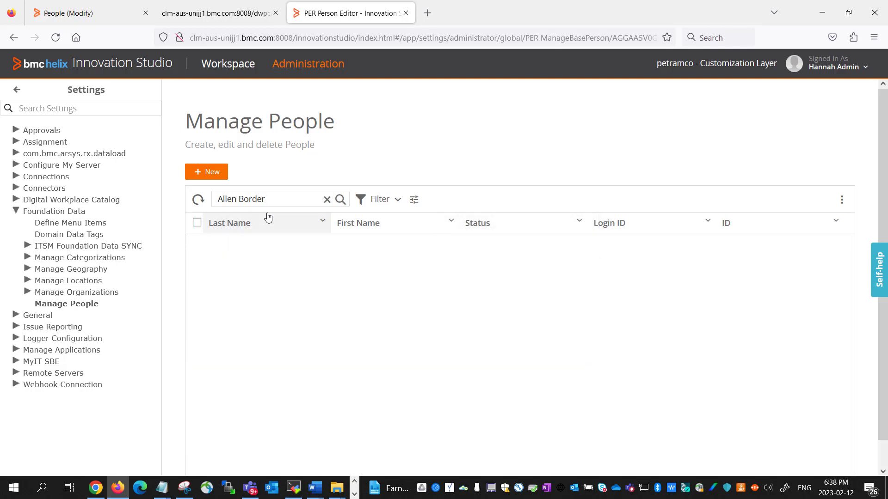
# Search again by surname only, select the matching person and open them for editing.
pyautogui.click(326, 199)
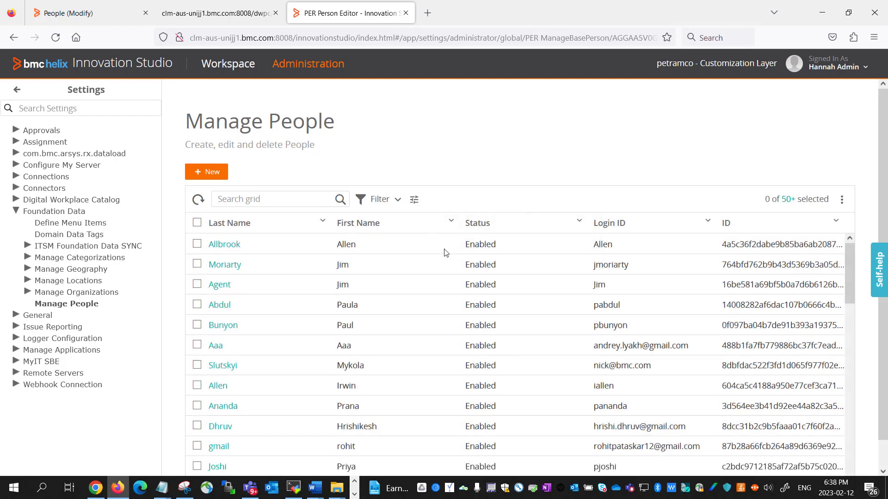
pyautogui.click(300, 203)
pyautogui.write('Border')
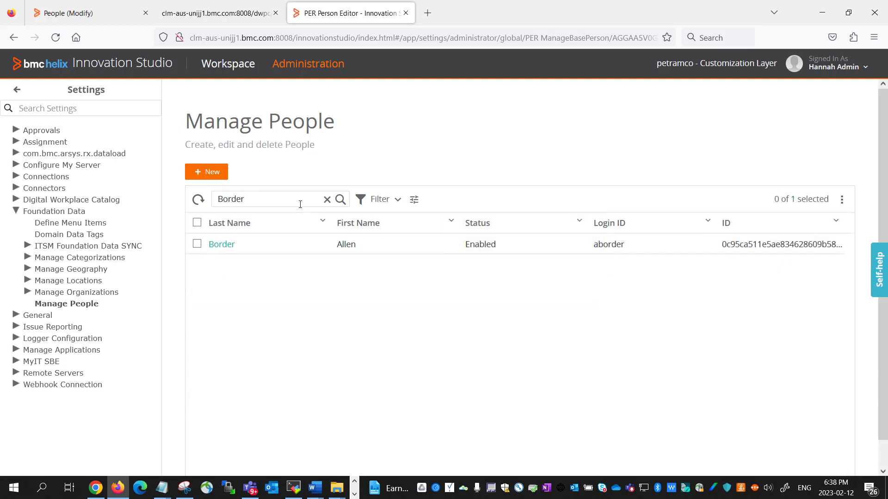
pyautogui.click(197, 245)
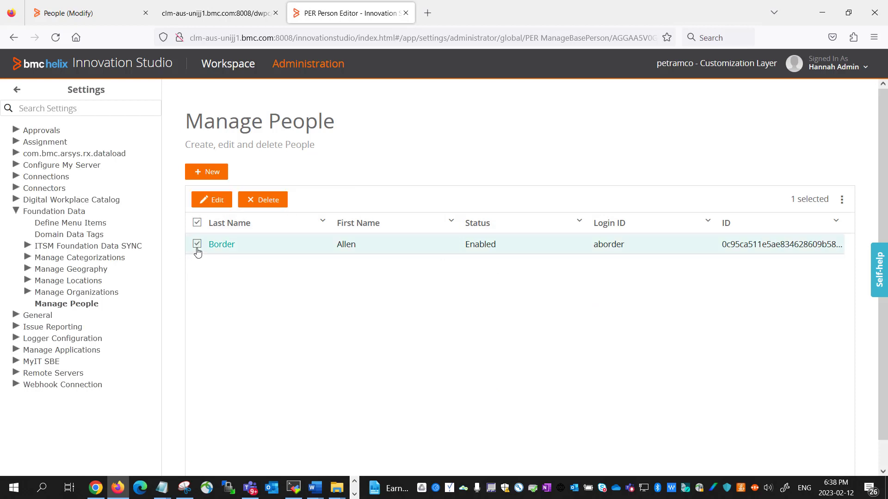
pyautogui.hotkey('alt', 'Tab')
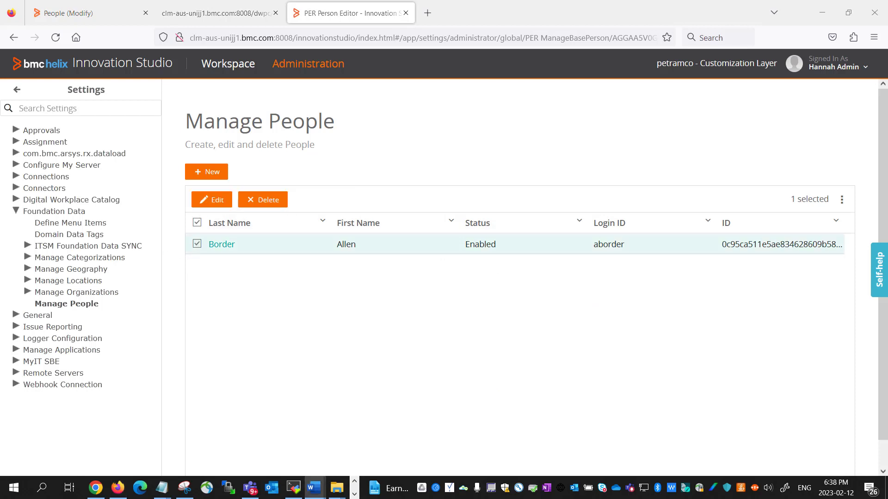
pyautogui.click(222, 207)
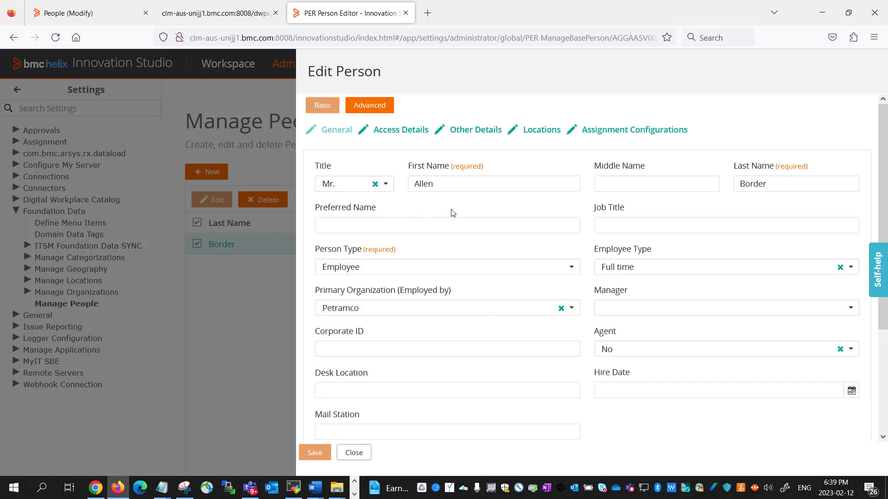
# In Access Details, change the Login ID to the capitalised value ending in 'A1' and save the person.
pyautogui.click(395, 135)
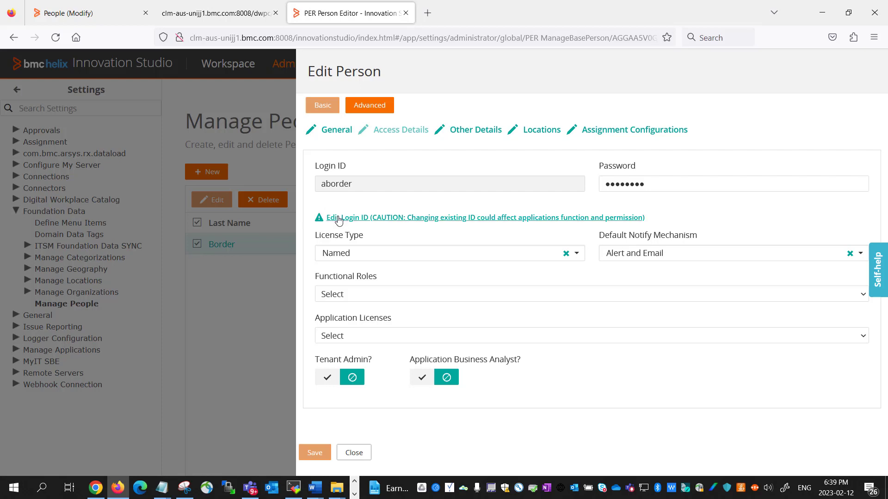
pyautogui.click(334, 218)
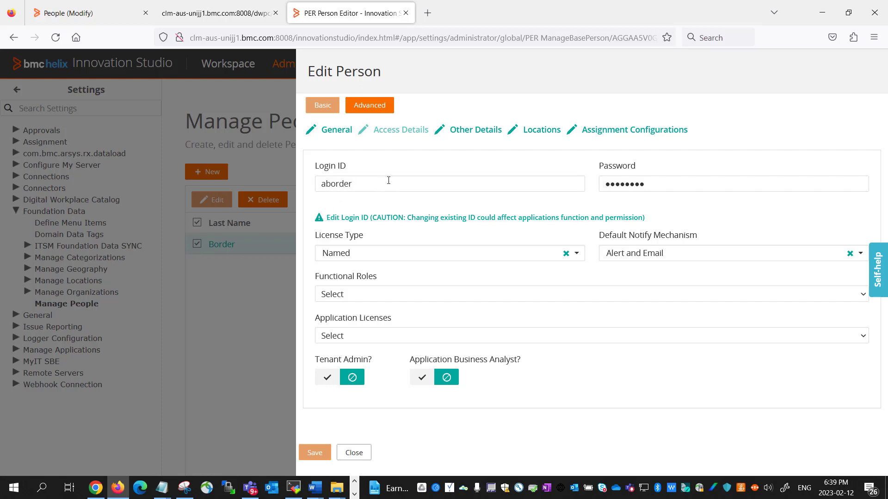
pyautogui.press('Delete')
pyautogui.write('A')
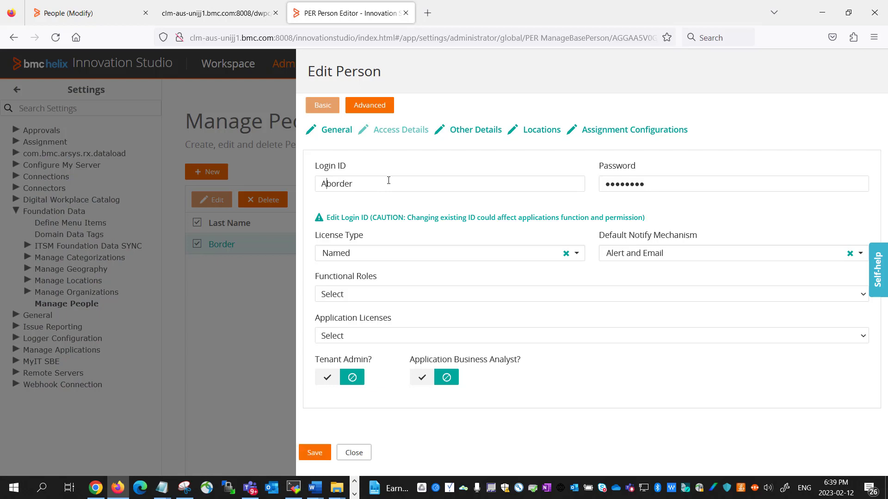
pyautogui.write('1')
pyautogui.click(463, 130)
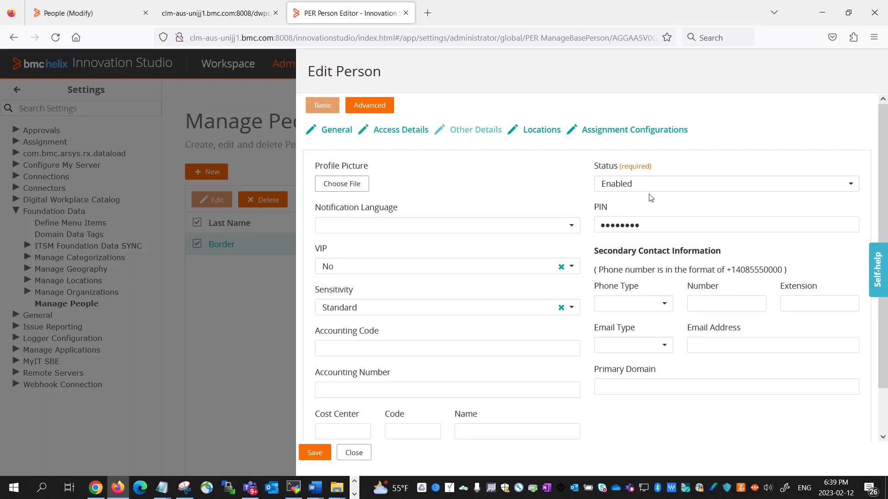
pyautogui.moveTo(598, 166); pyautogui.dragTo(609, 165)
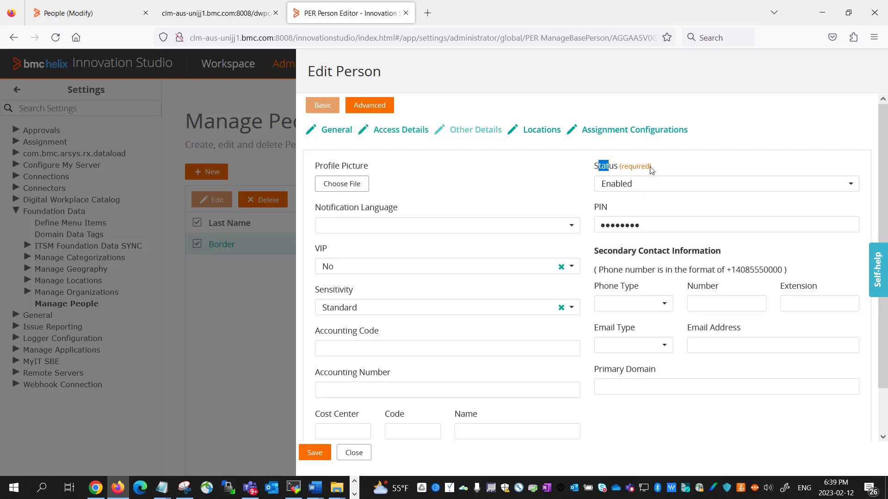
pyautogui.click(401, 134)
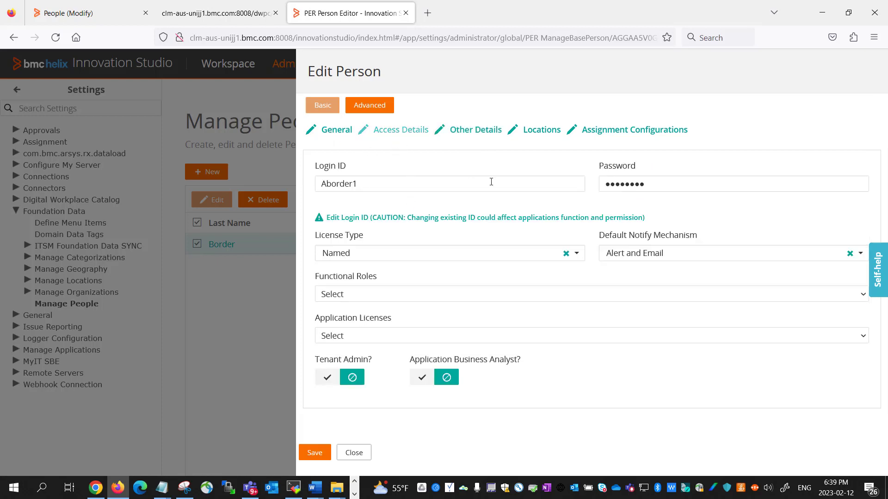
pyautogui.click(319, 453)
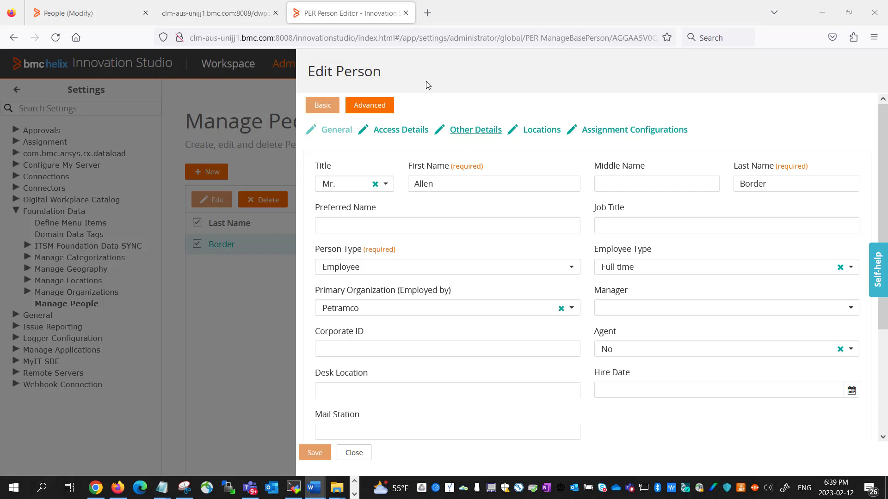
pyautogui.rightClick(325, 13)
# Duplicate the tab and load the record-data-editor/User path to show the User Data Editor.
pyautogui.click(343, 94)
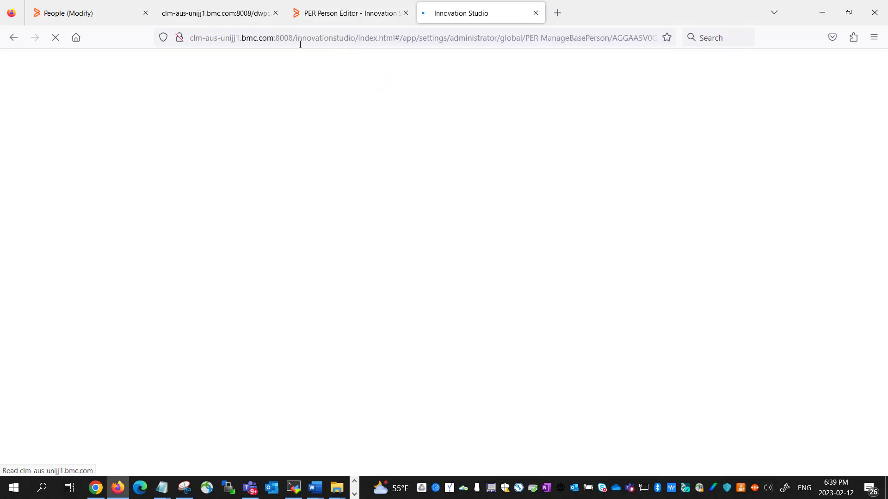
pyautogui.moveTo(299, 40); pyautogui.dragTo(753, 143)
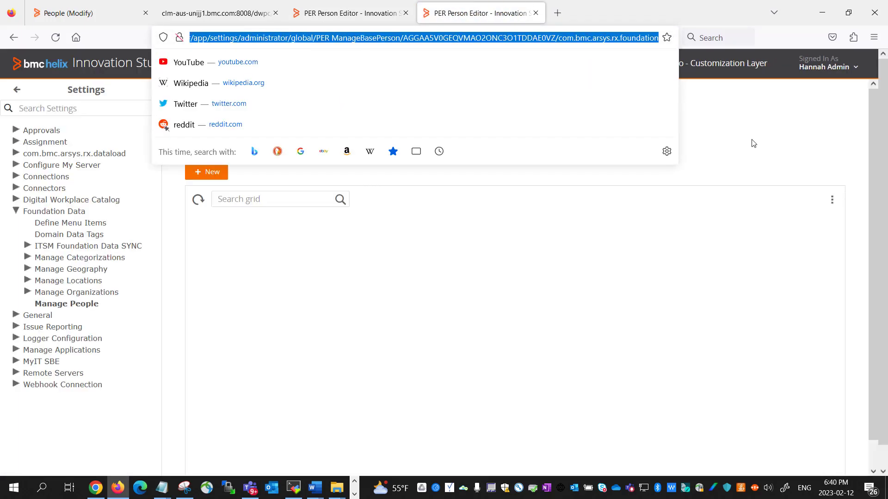
pyautogui.press('BackSpace')
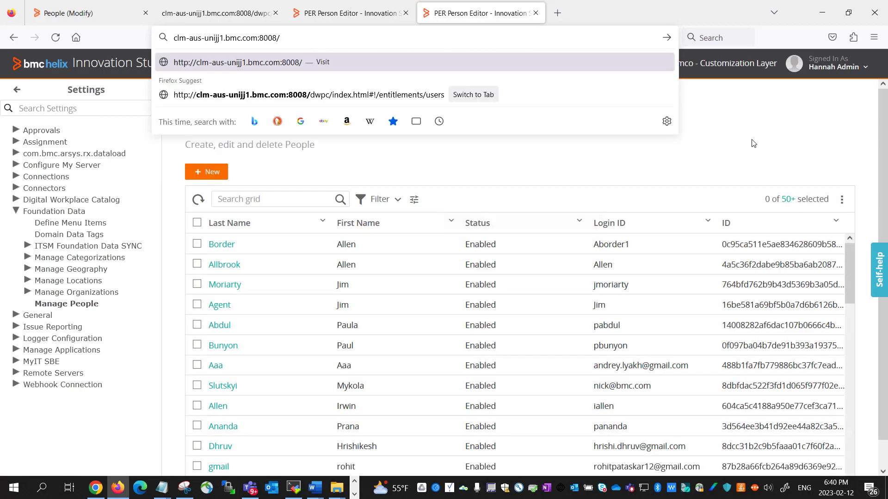
pyautogui.write('/innovationstudio/index.html#/app/bundle/myit-sb/record-data-editor/User')
pyautogui.press('Return')
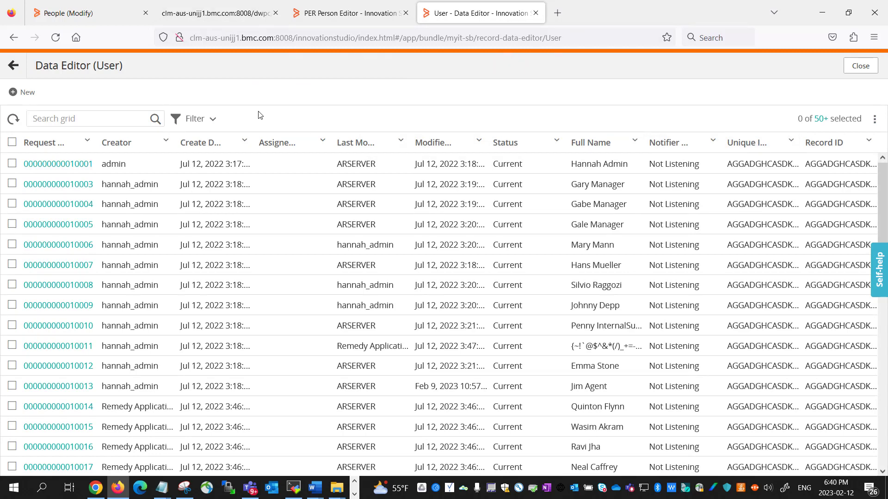
# Filter the User records by the person's surname.
pyautogui.click(112, 118)
pyautogui.write('Border')
pyautogui.click(154, 121)
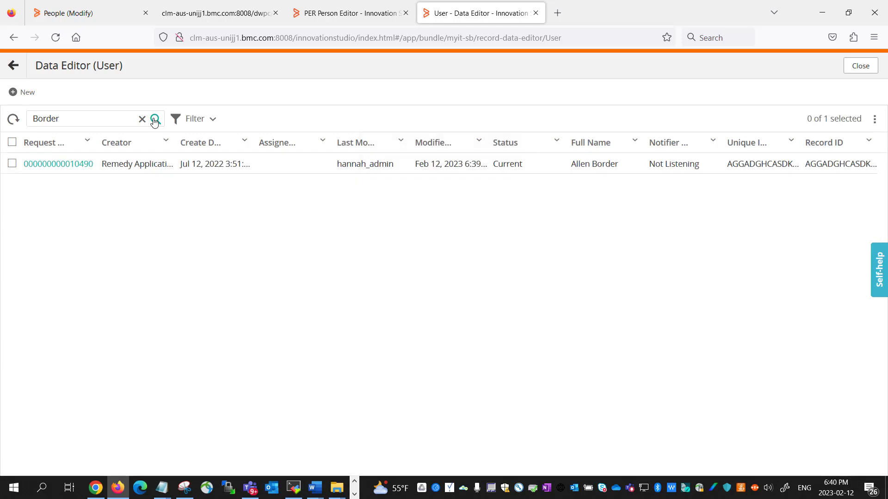
# Open the matching record, confirm Login Name shows the new ID, and cancel without changes.
pyautogui.click(12, 164)
pyautogui.click(20, 120)
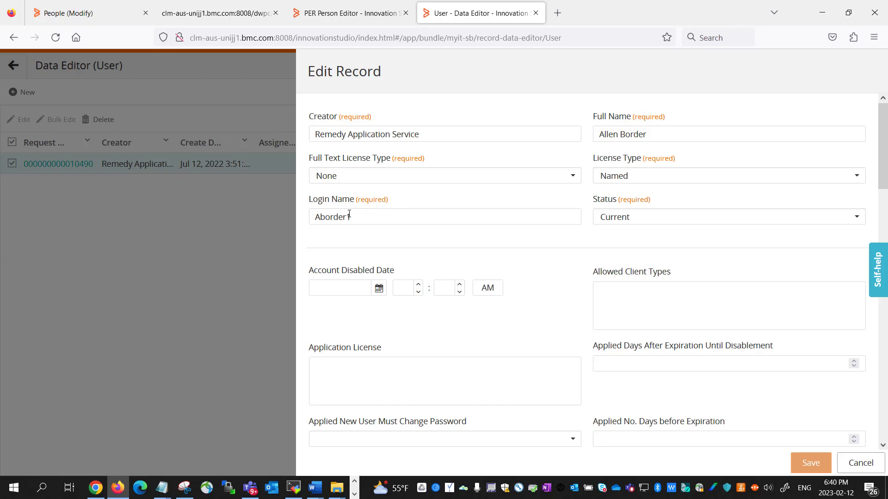
pyautogui.moveTo(356, 215); pyautogui.dragTo(319, 217)
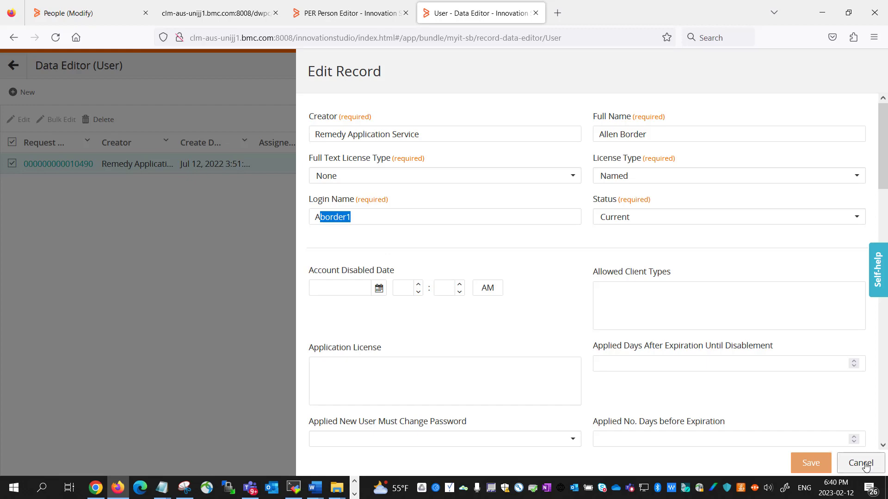
pyautogui.click(860, 463)
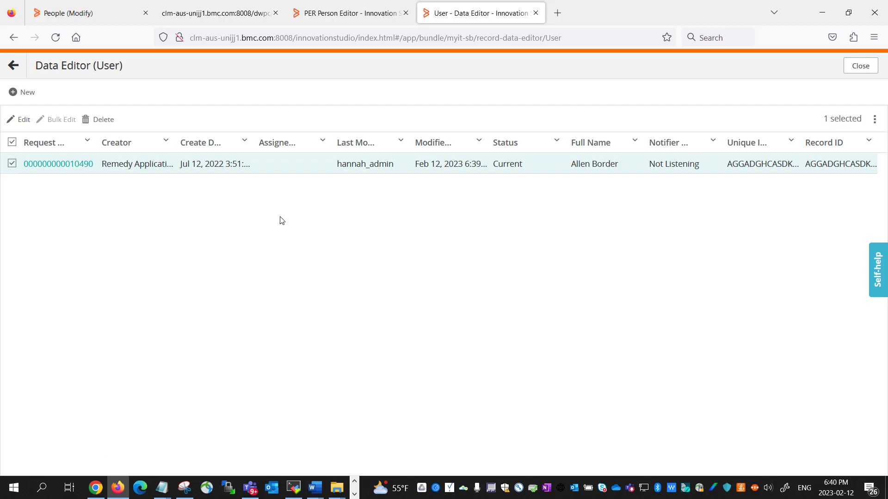
pyautogui.click(239, 19)
# Reload Entitlements by User, search the user's full name, and view their 13 entitled services.
pyautogui.click(856, 457)
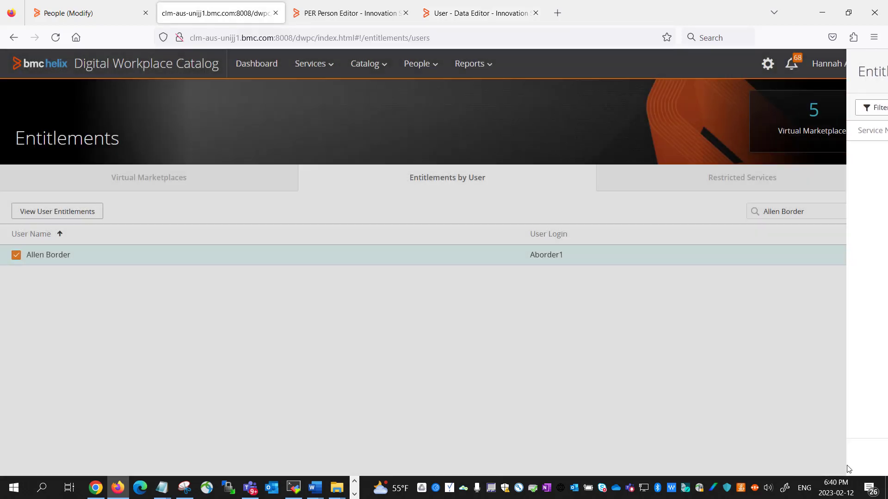
pyautogui.click(18, 256)
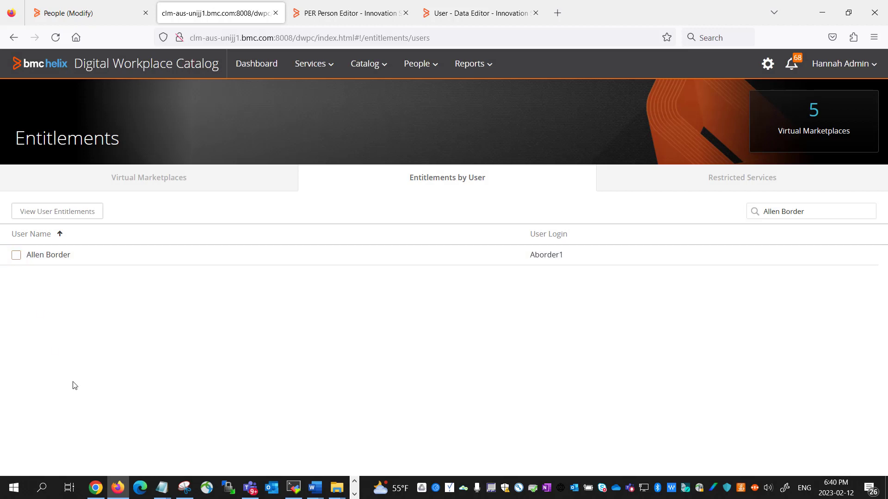
pyautogui.press('F5')
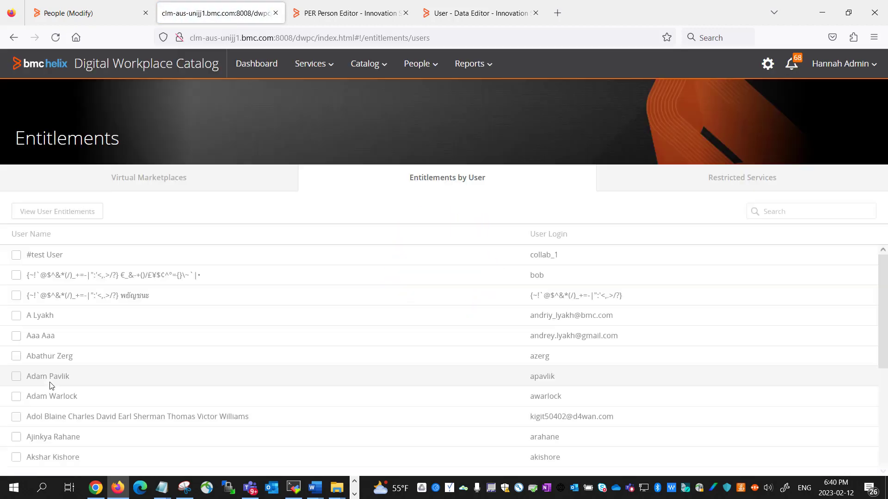
pyautogui.click(788, 212)
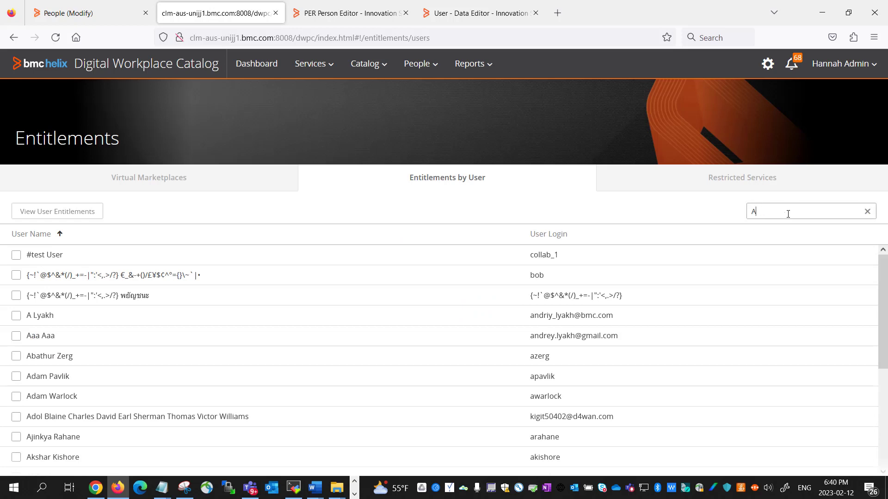
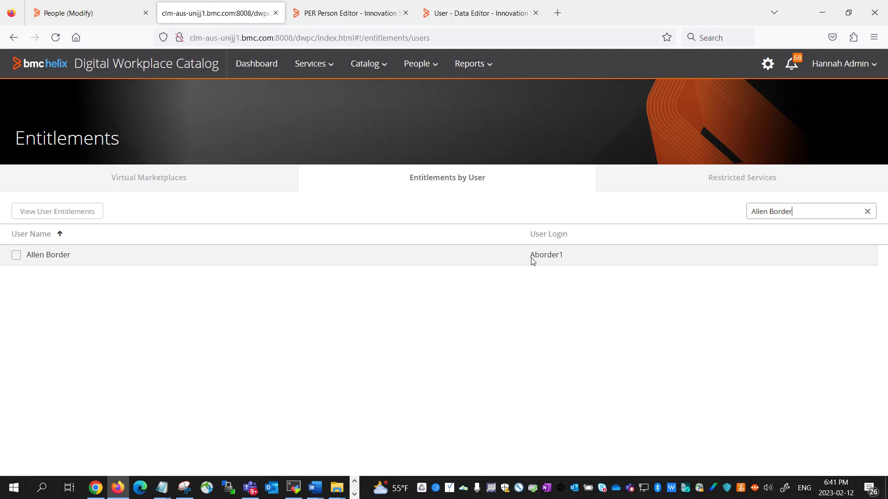
pyautogui.click(17, 255)
pyautogui.click(62, 215)
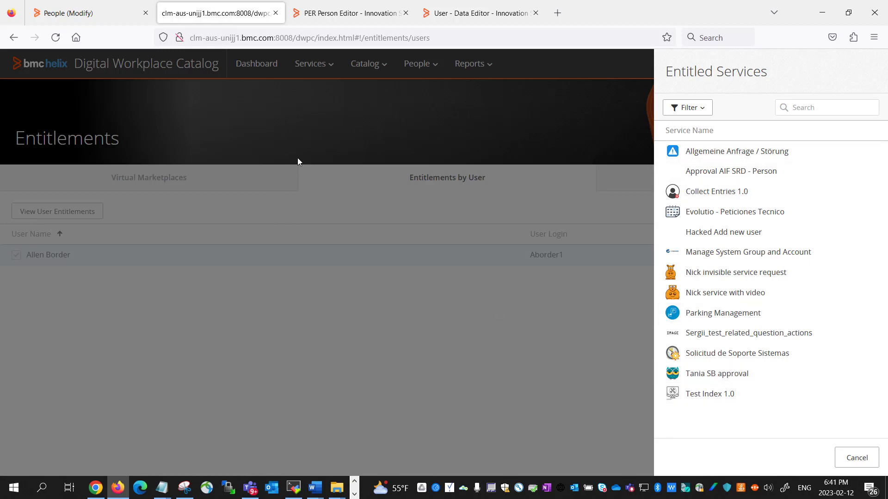
# Close the entitled services list and go to People > User Roles.
pyautogui.click(856, 457)
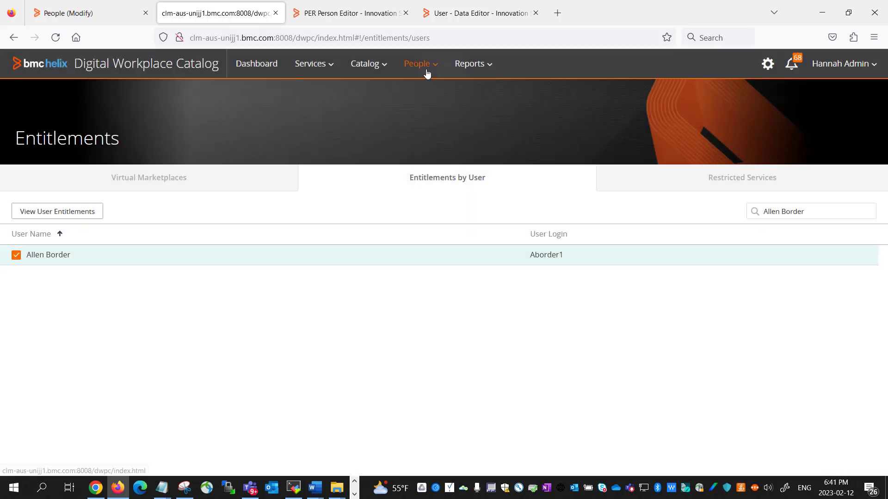
pyautogui.click(427, 73)
pyautogui.click(425, 112)
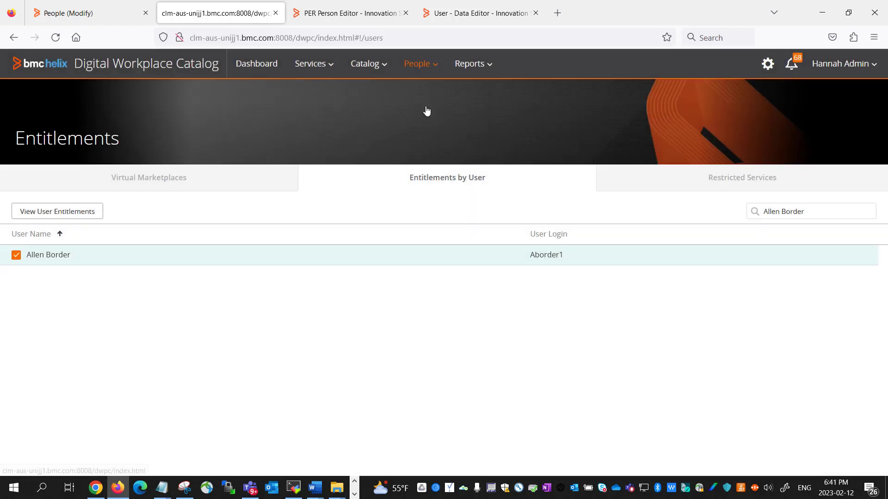
# Start Add User Role, search the directory for the user's full name, and tick their entry.
pyautogui.click(54, 187)
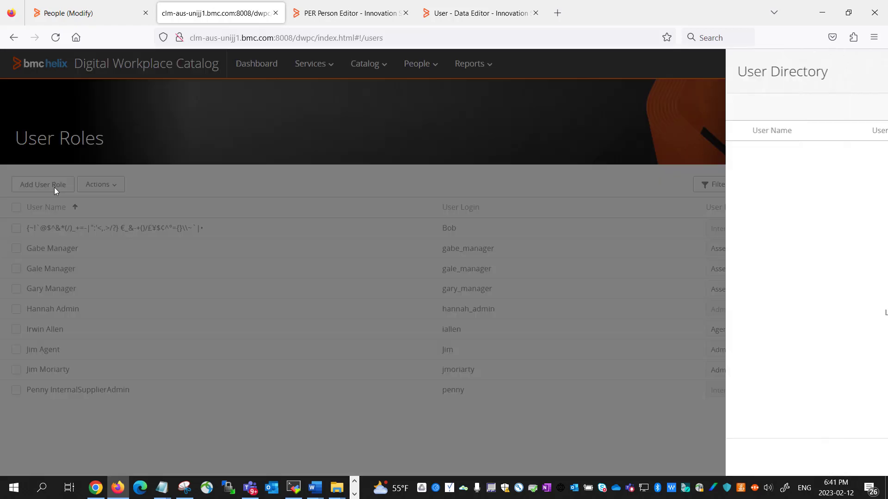
pyautogui.click(869, 107)
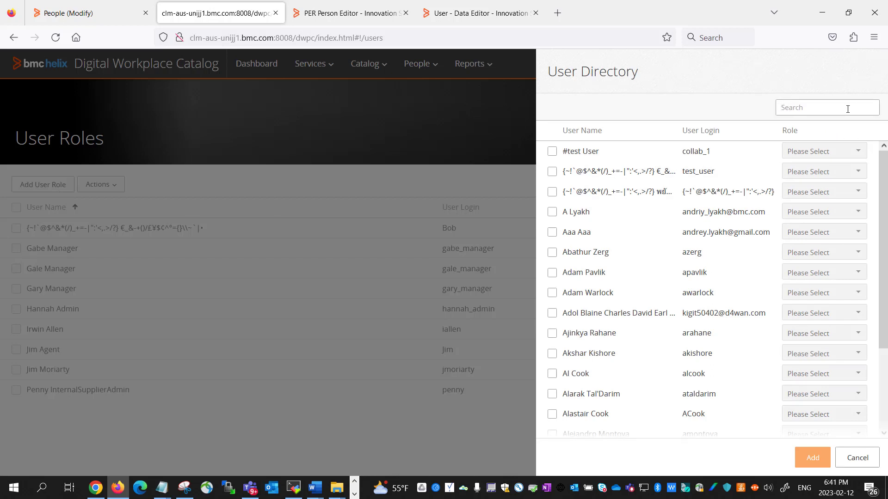
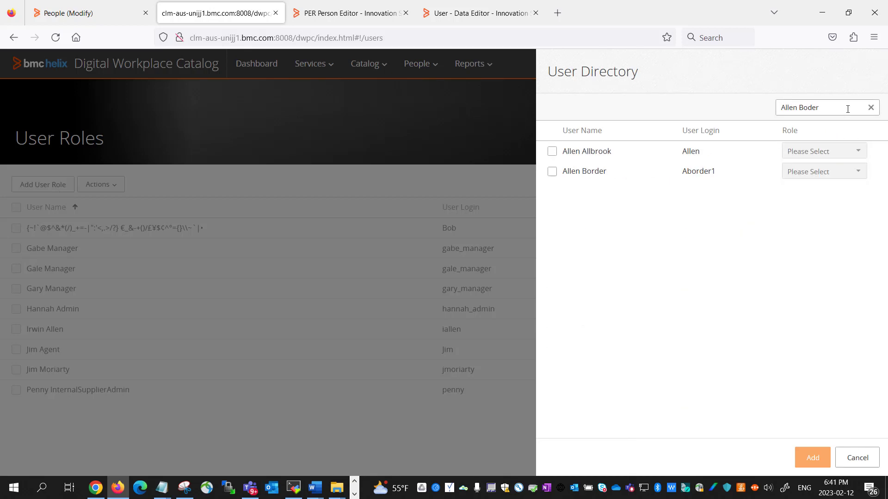
pyautogui.click(556, 174)
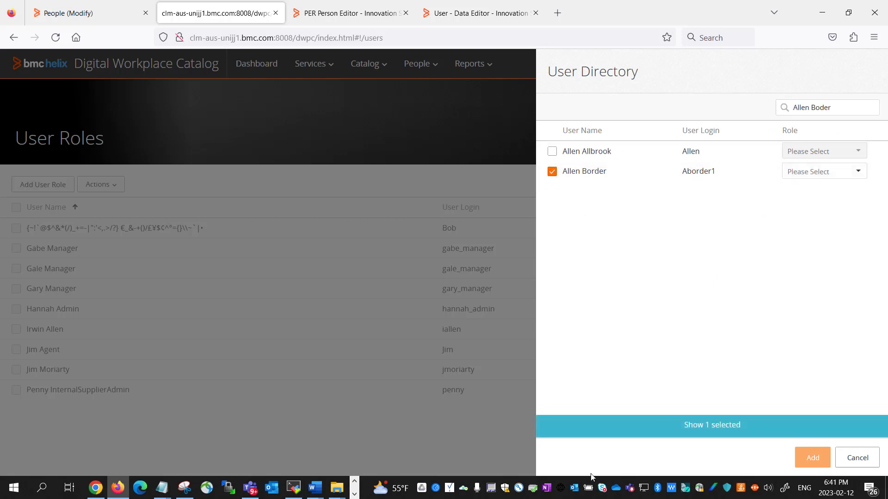